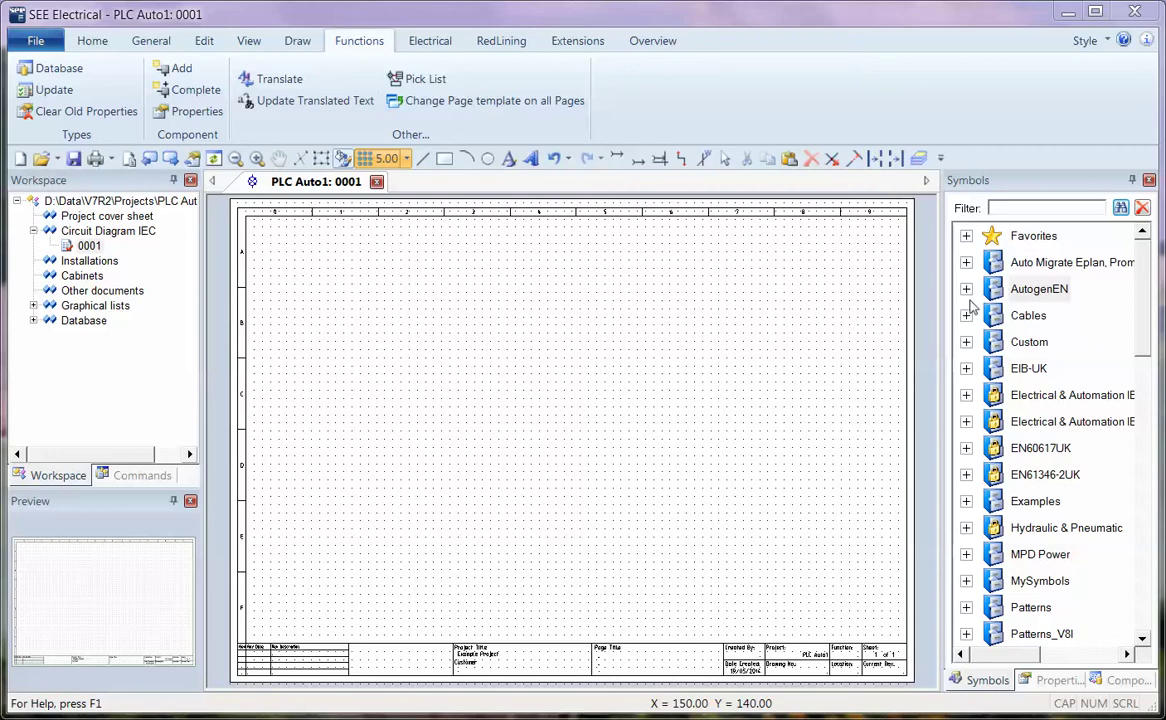
# Drag the INPUT_T_C macro from the AutogenEN > PLC symbol folder onto page 0001.
pyautogui.doubleClick(1033, 290)
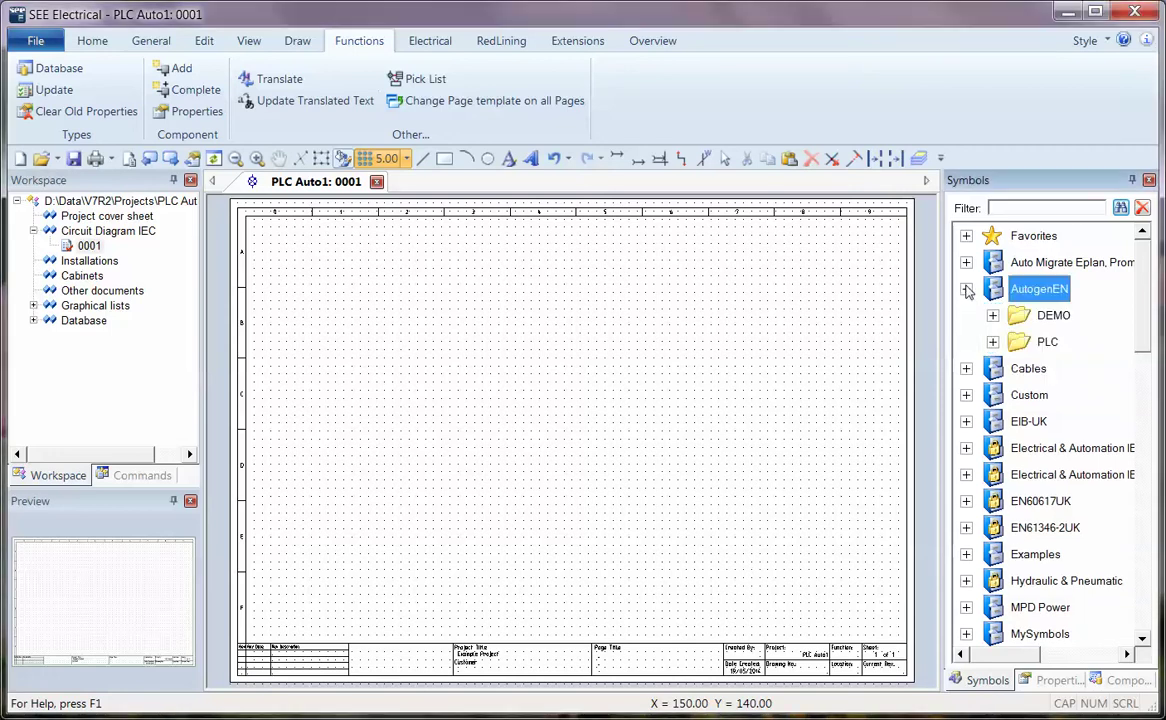
pyautogui.doubleClick(1015, 343)
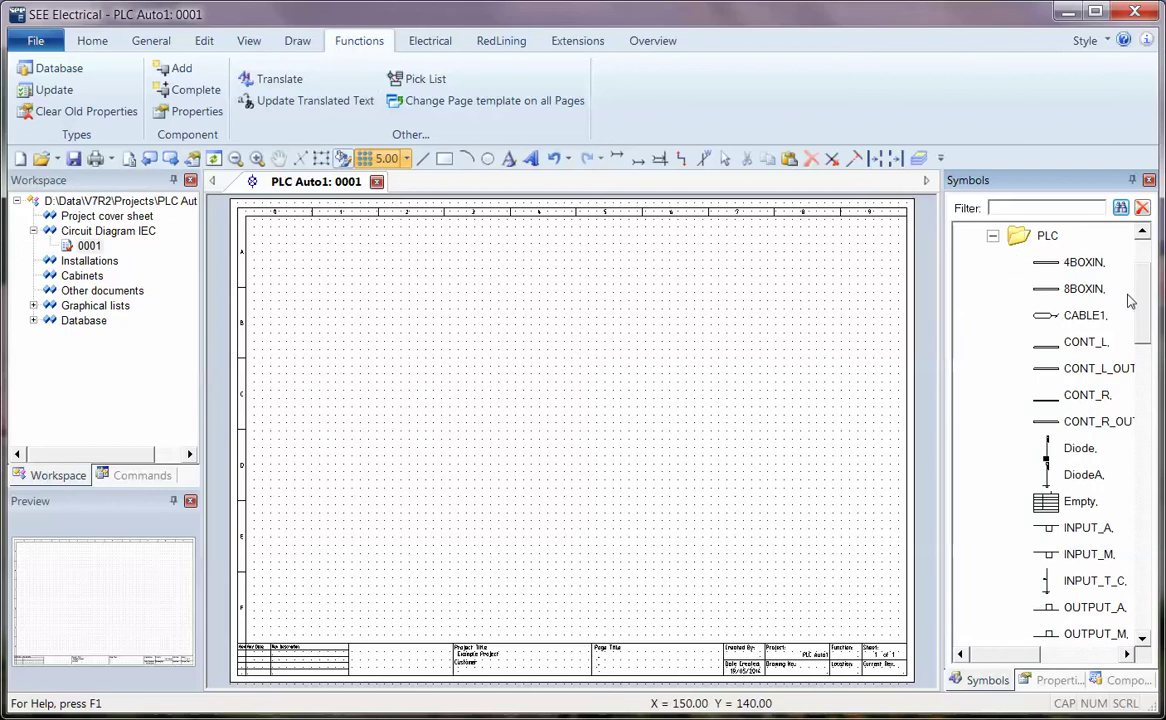
pyautogui.scroll(-3, 1145, 290)
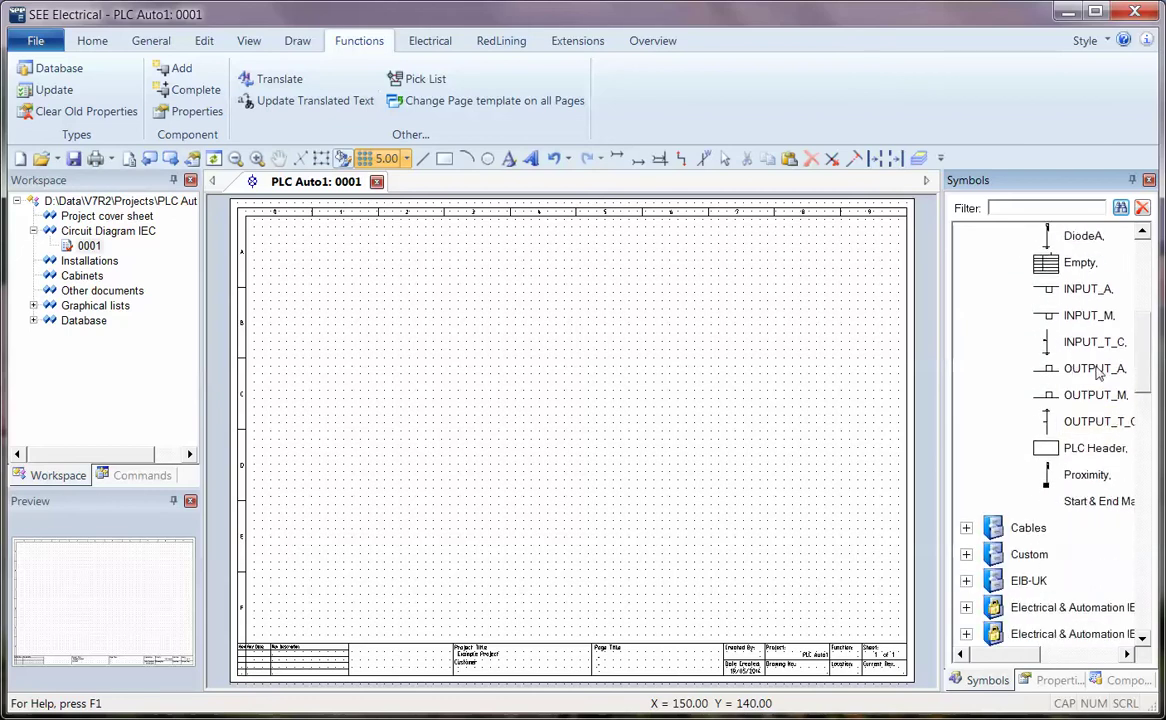
pyautogui.moveTo(1082, 348); pyautogui.dragTo(312, 257)
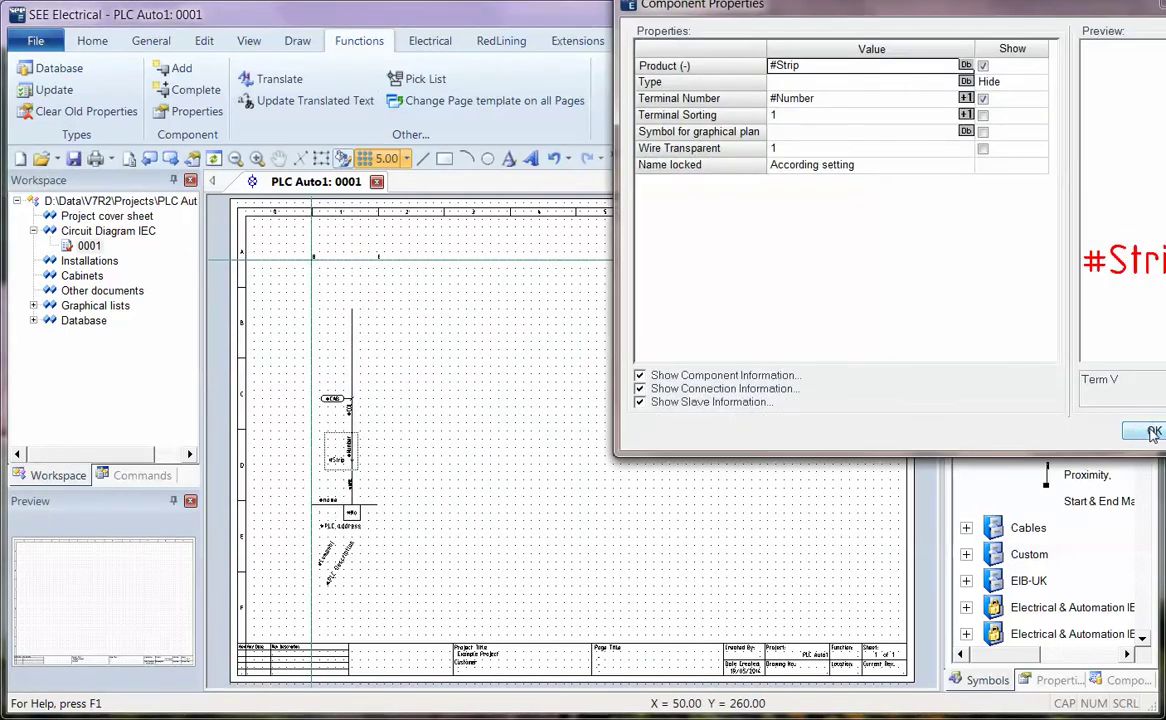
# Accept default properties for the macro's #Strip terminal, #CAB cable and INPUT_A PLC input.
pyautogui.click(1153, 432)
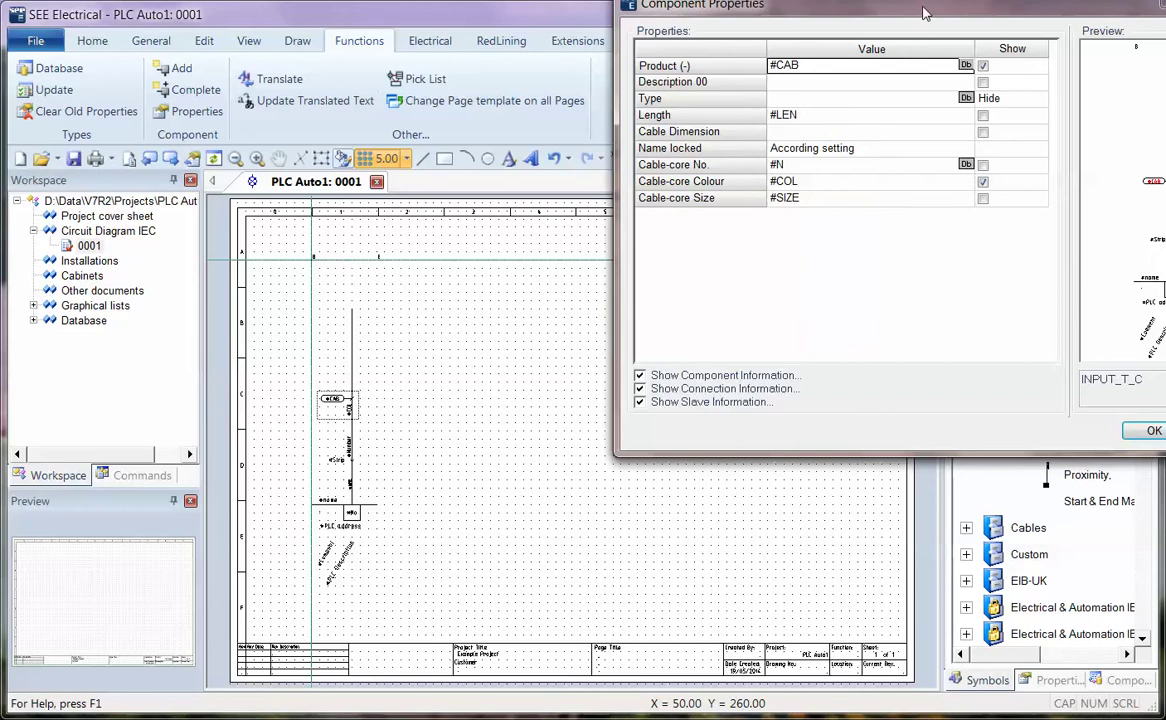
pyautogui.moveTo(921, 12); pyautogui.dragTo(760, 107)
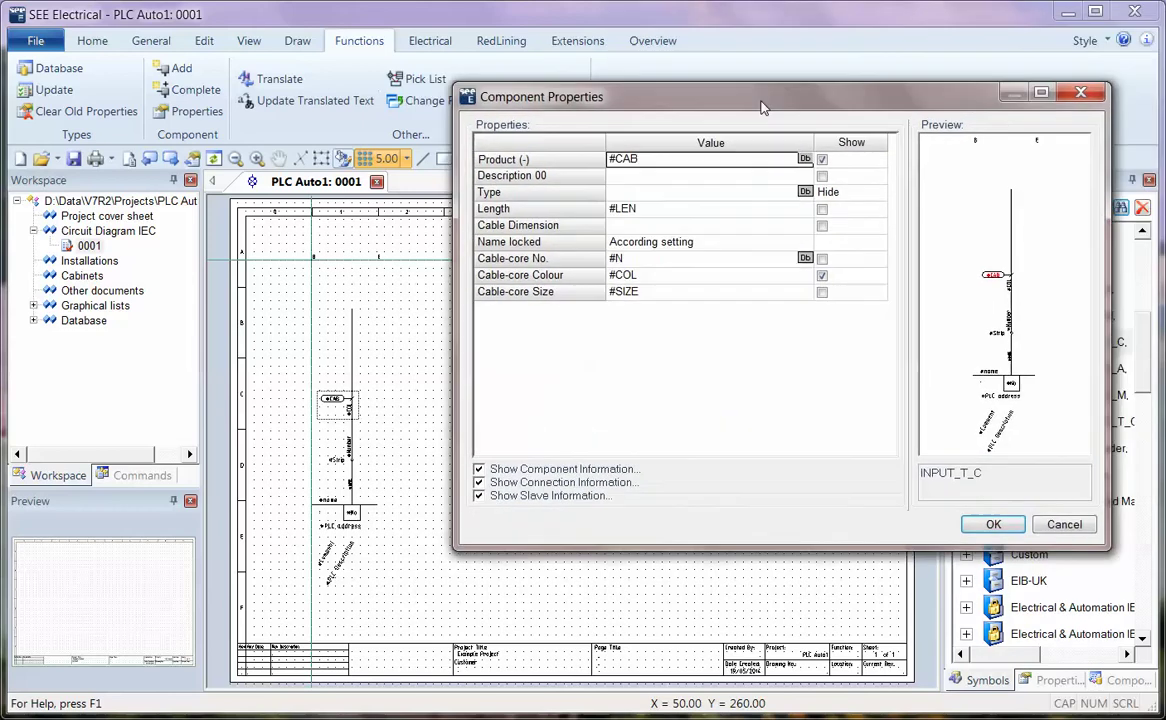
pyautogui.click(992, 526)
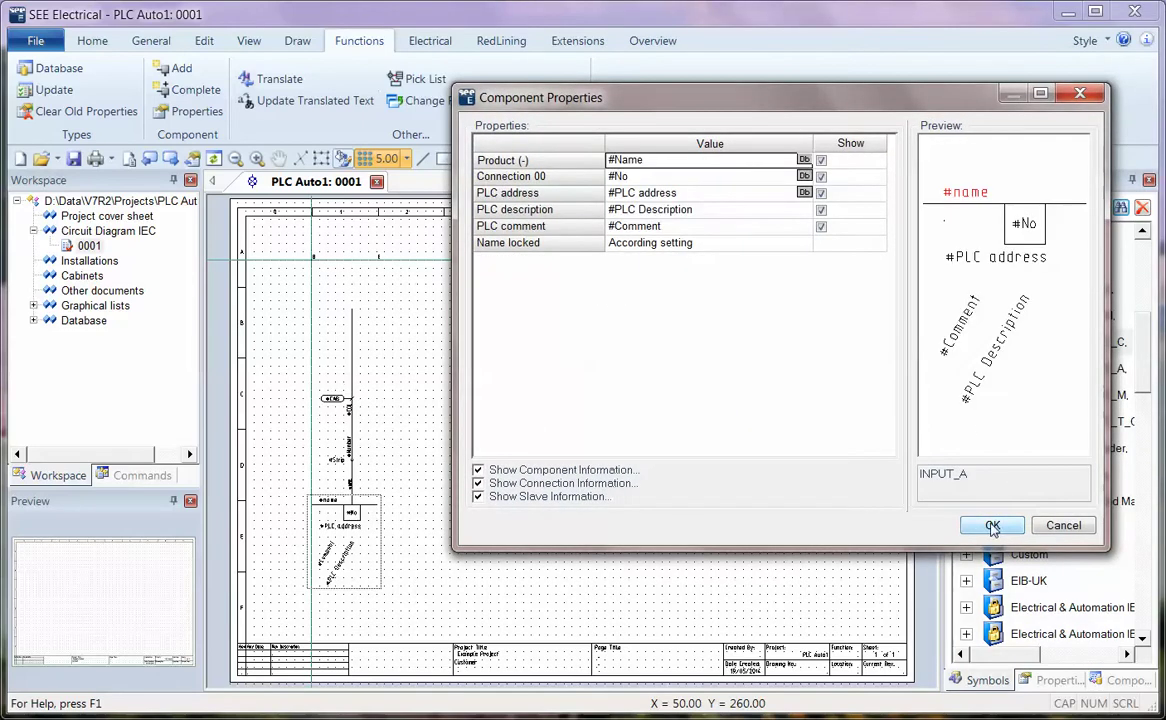
pyautogui.click(992, 526)
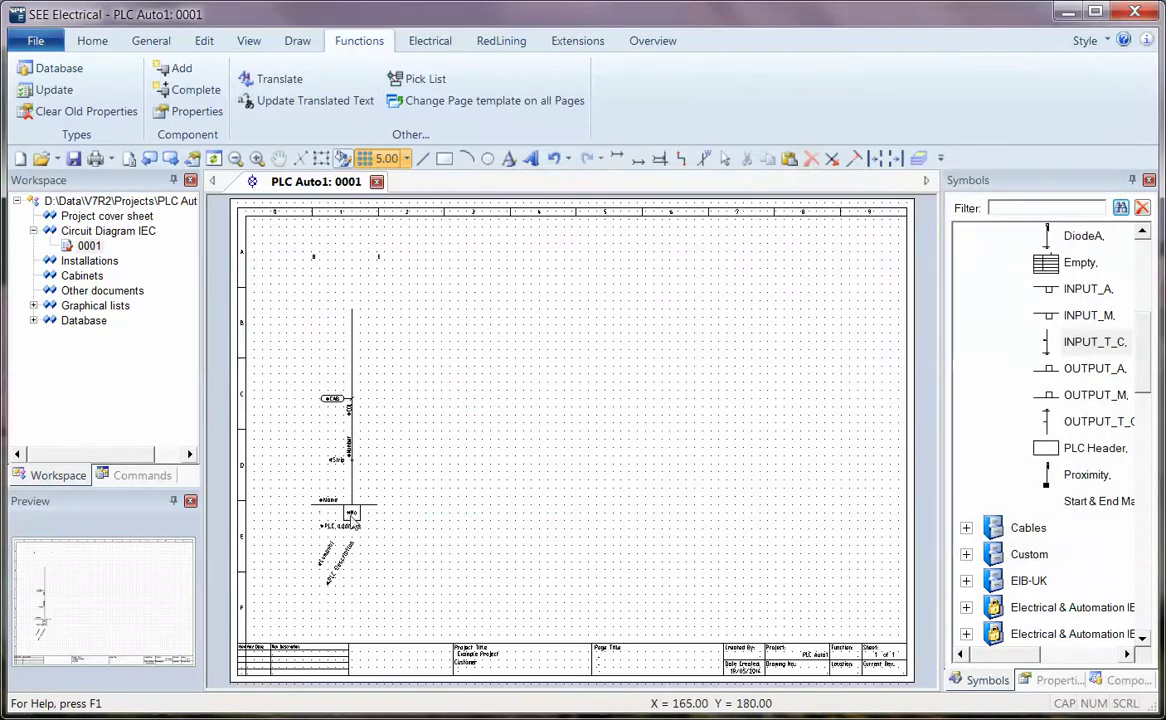
# Drop the INPUT_T_C macro on the page and explode it into separate parts.
pyautogui.scroll(3, 351, 517)
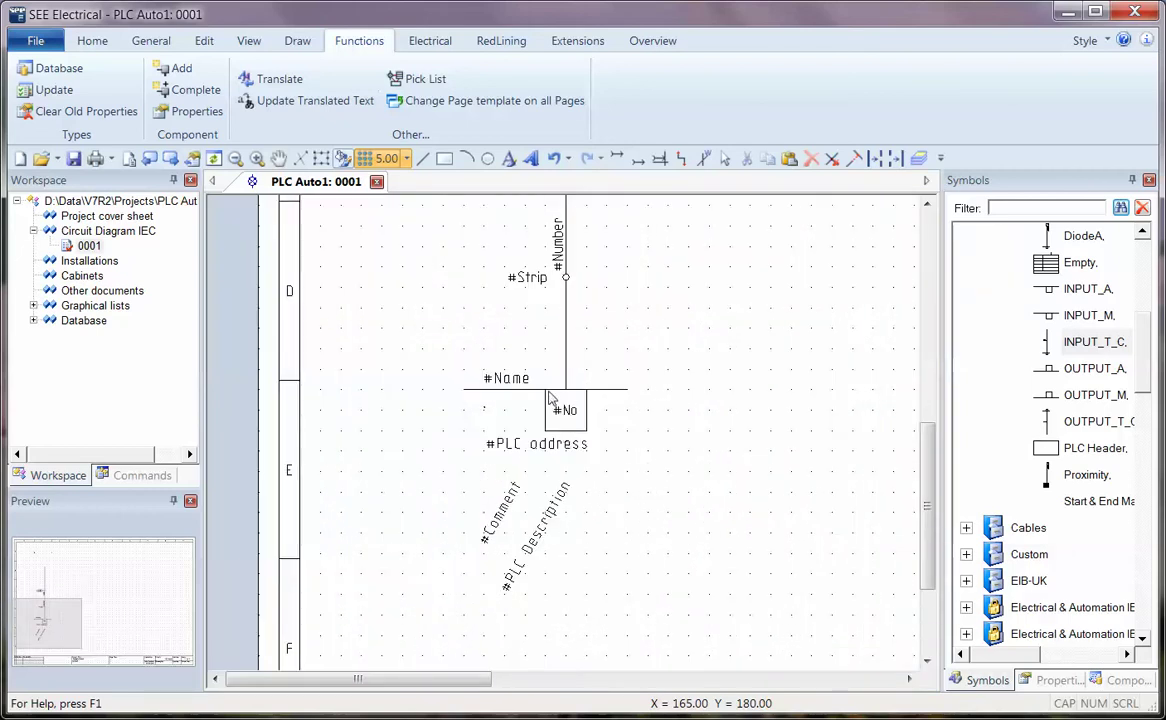
pyautogui.click(548, 398)
pyautogui.scroll(5, 575, 396)
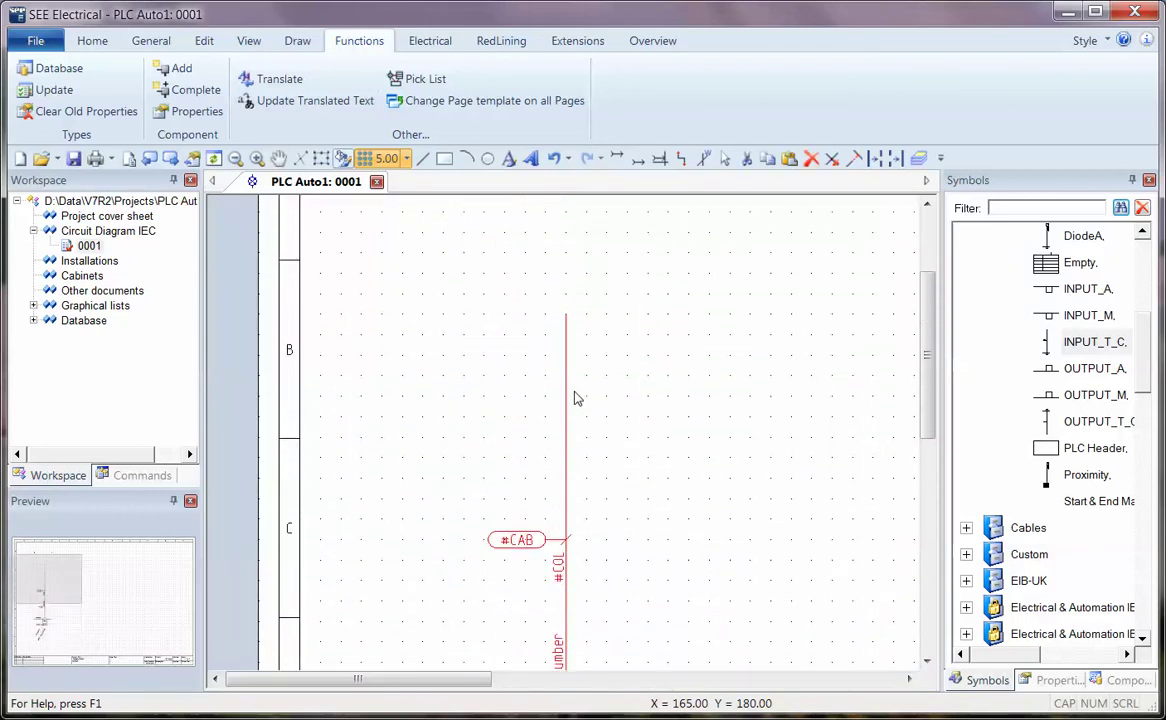
pyautogui.scroll(-4, 570, 380)
pyautogui.rightClick(567, 379)
pyautogui.click(615, 475)
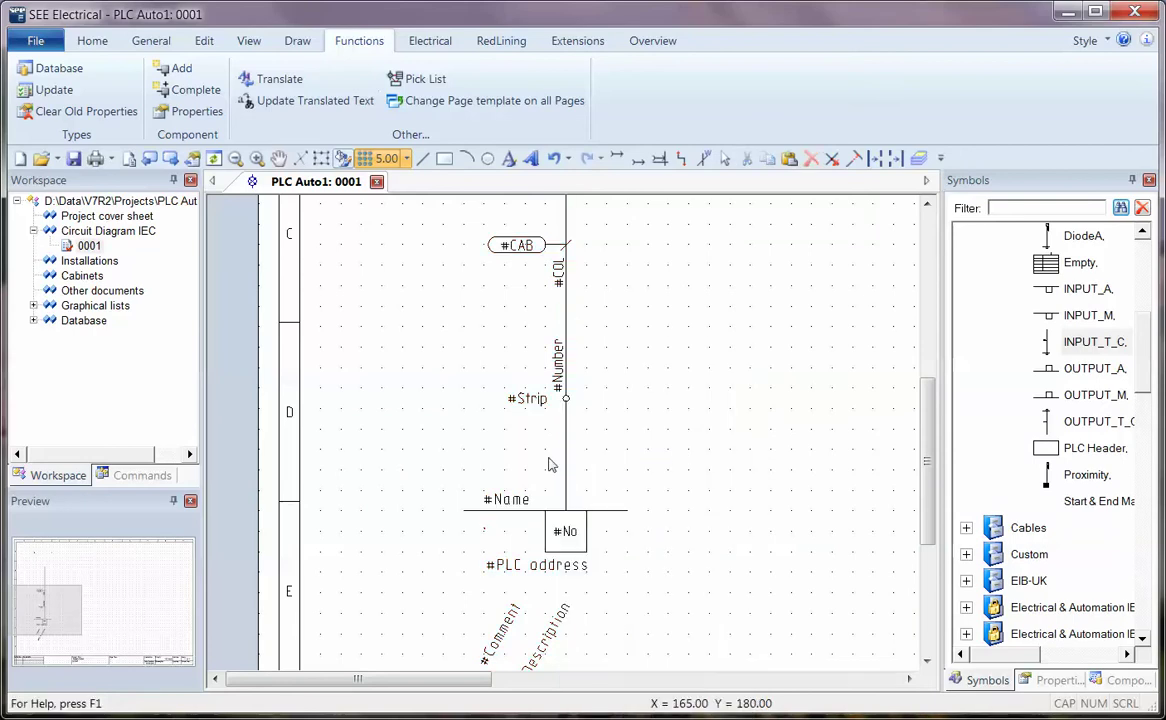
# With Electrical connection points shown, move the PLC input symbol back onto the vertical wire.
pyautogui.moveTo(520, 513); pyautogui.dragTo(767, 490)
pyautogui.click(430, 41)
pyautogui.click(1116, 104)
pyautogui.click(1137, 175)
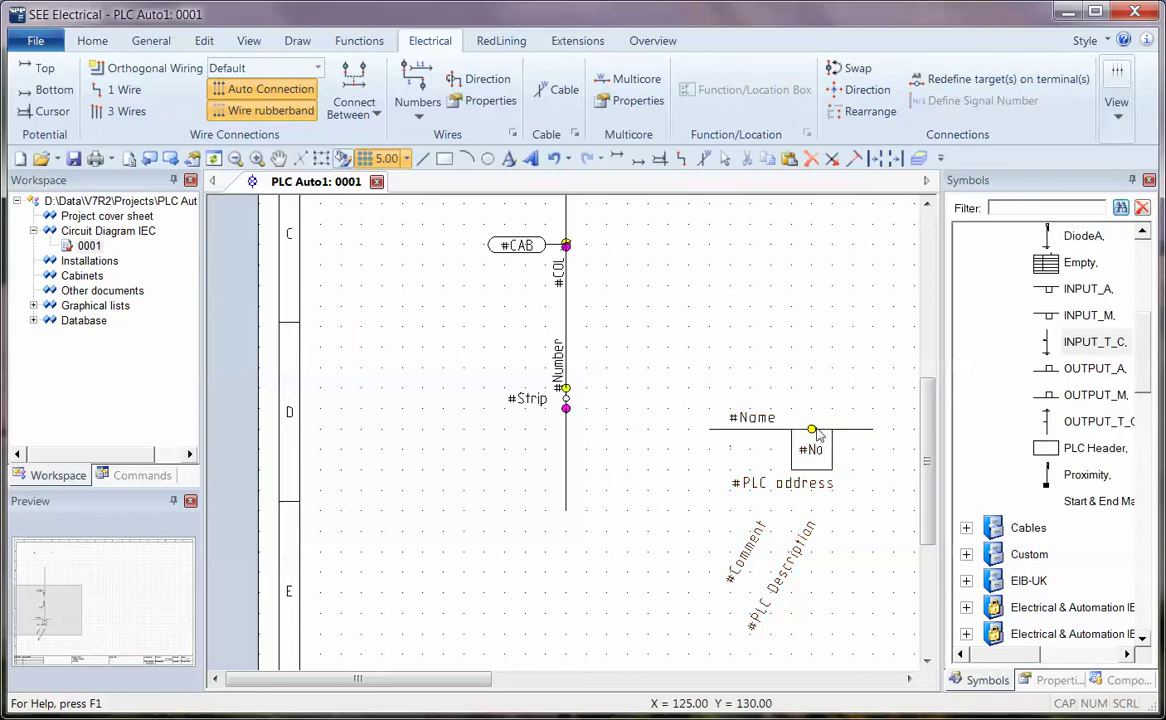
pyautogui.moveTo(815, 440); pyautogui.dragTo(570, 521)
pyautogui.click(1116, 104)
pyautogui.click(560, 400)
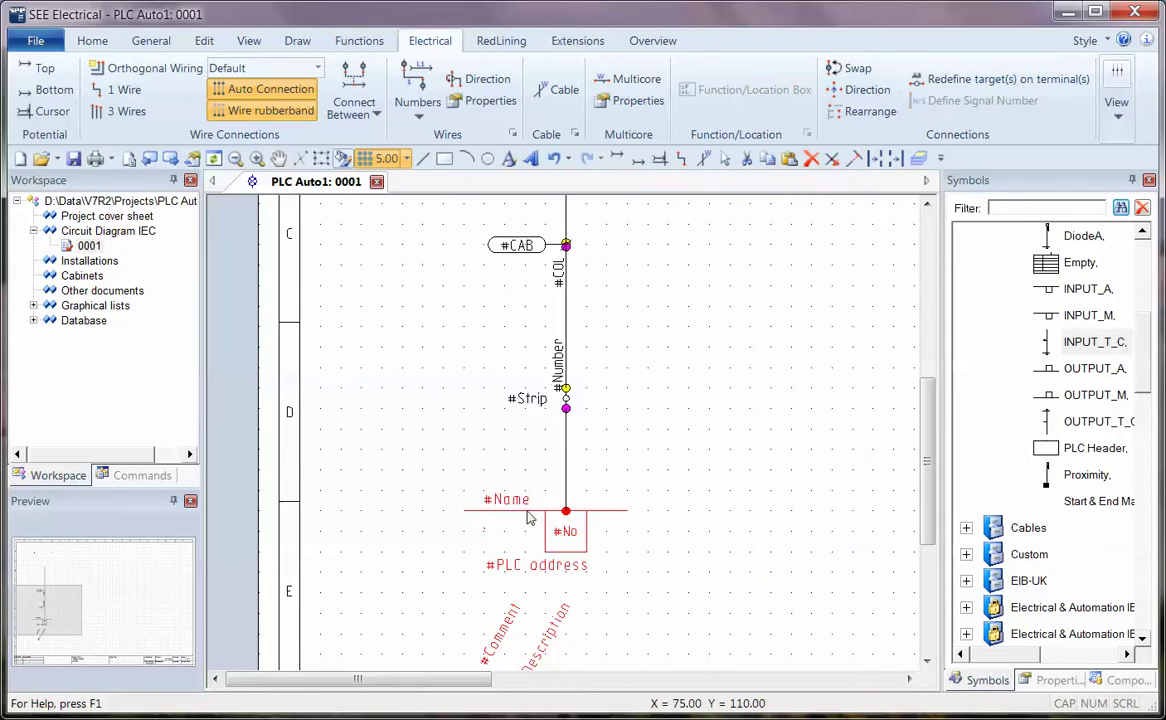
# Check the INPUT_A symbol's properties and close them unchanged.
pyautogui.doubleClick(580, 572)
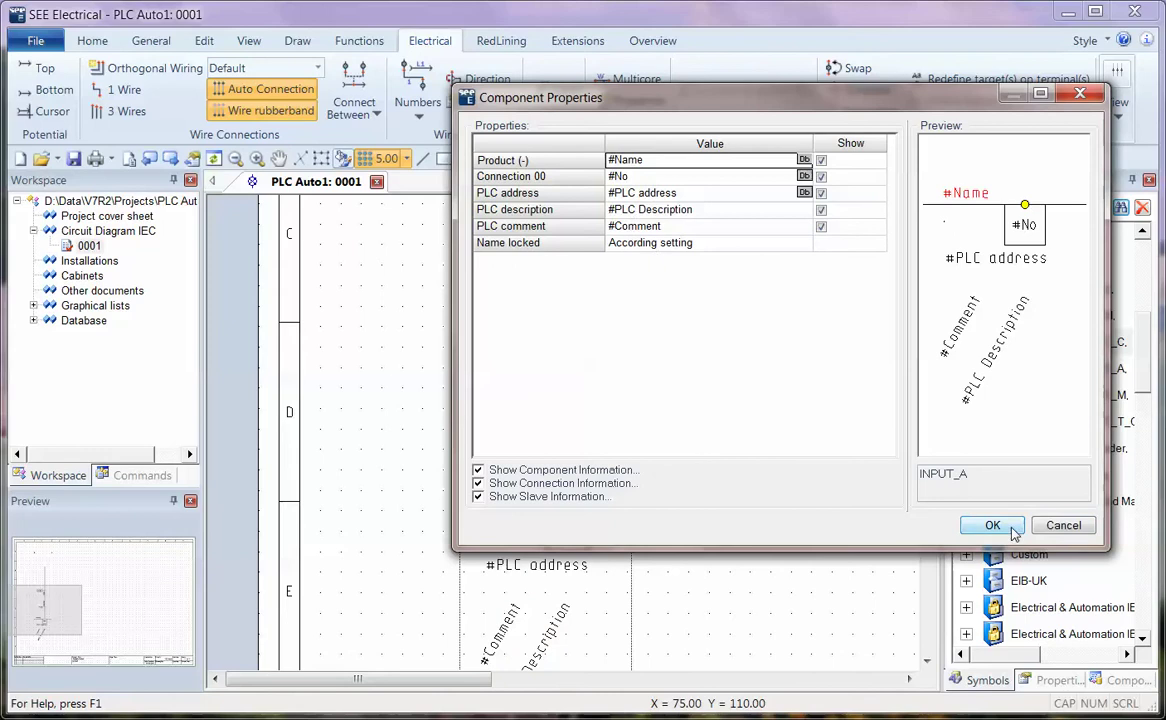
pyautogui.click(1063, 525)
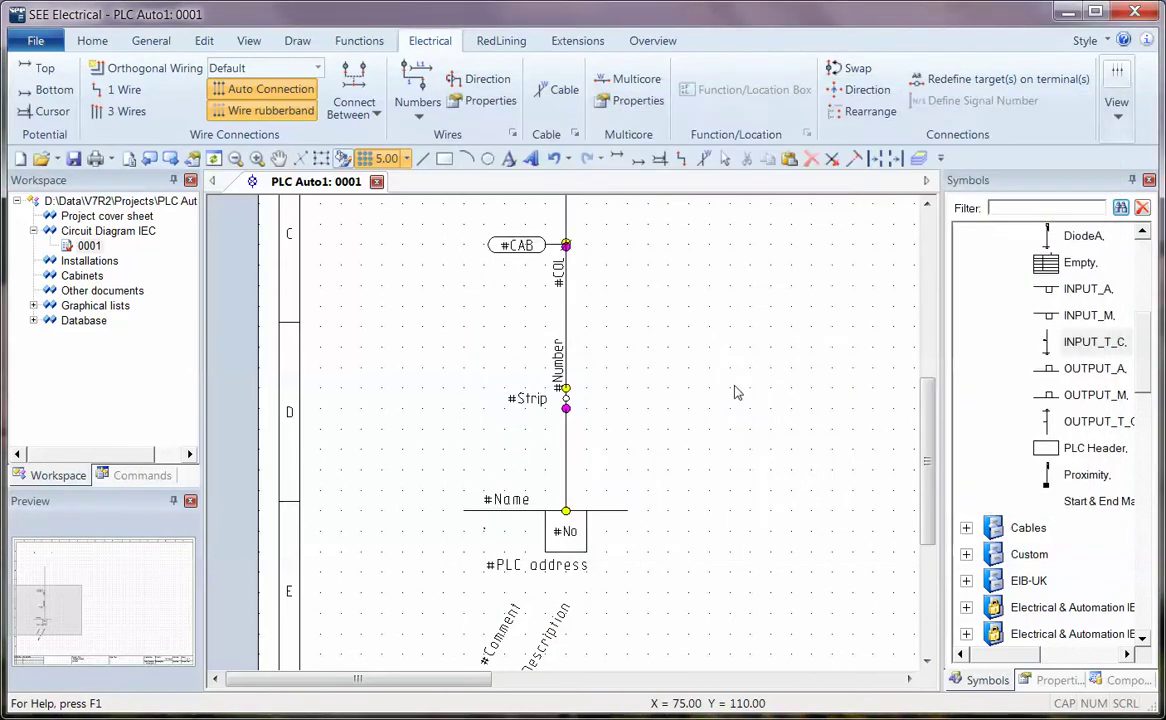
pyautogui.scroll(6, 649, 424)
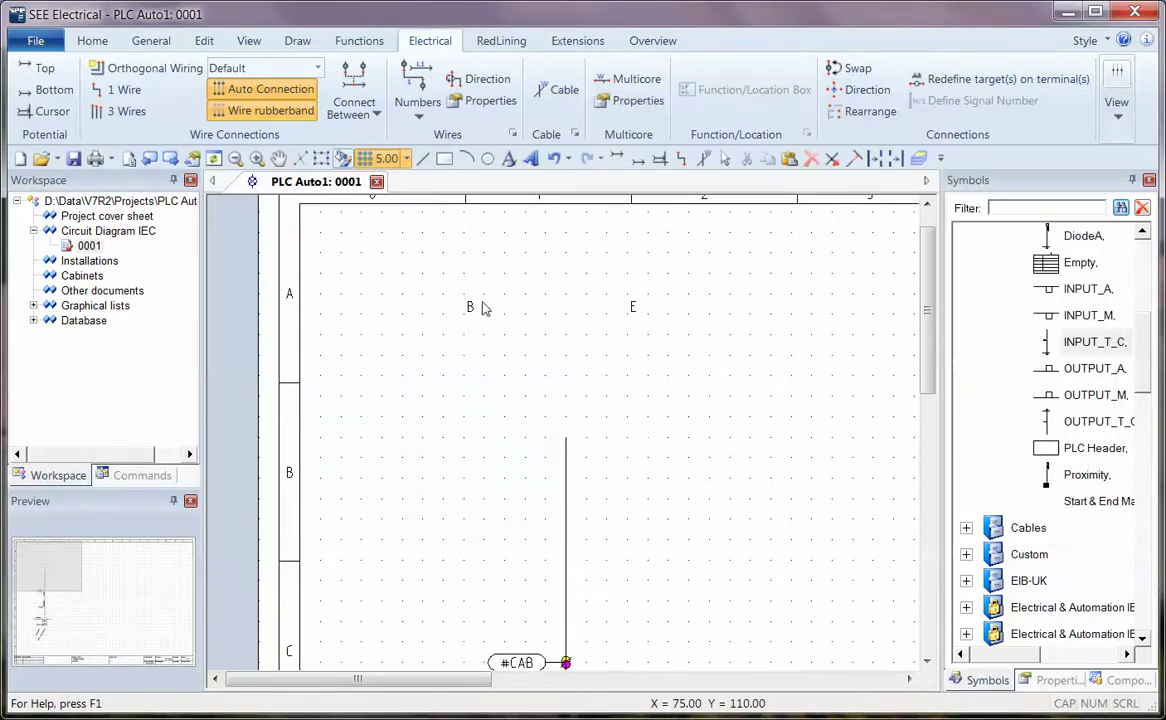
pyautogui.doubleClick(470, 308)
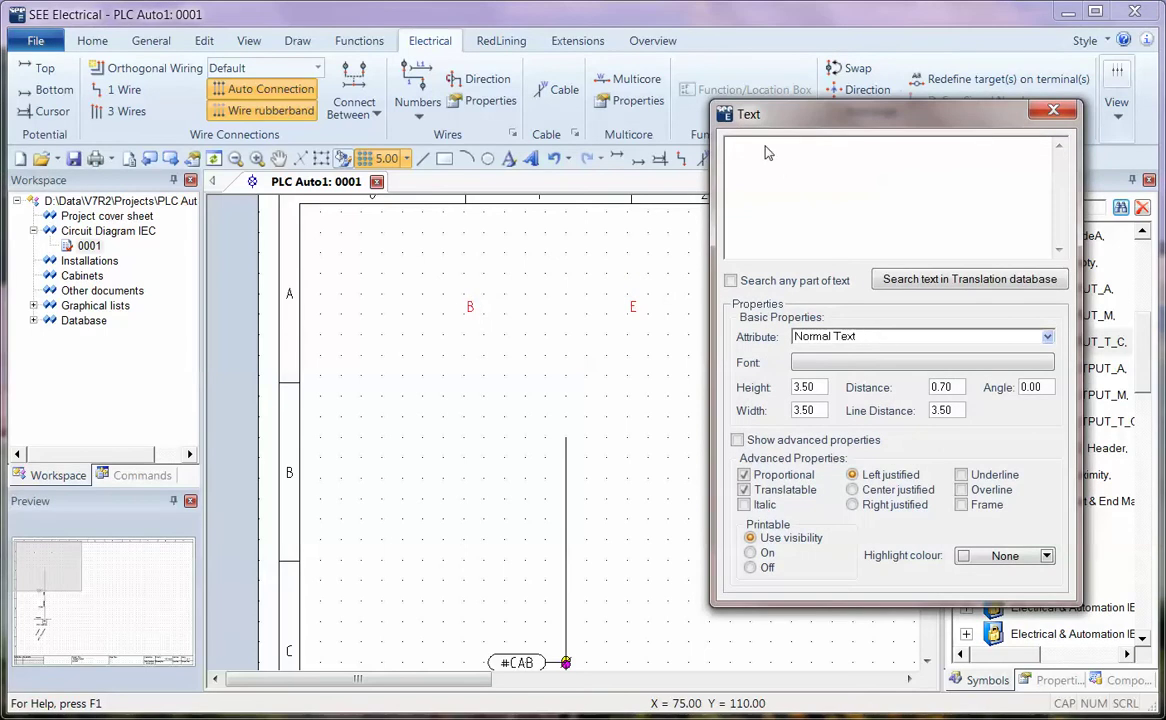
pyautogui.click(469, 304)
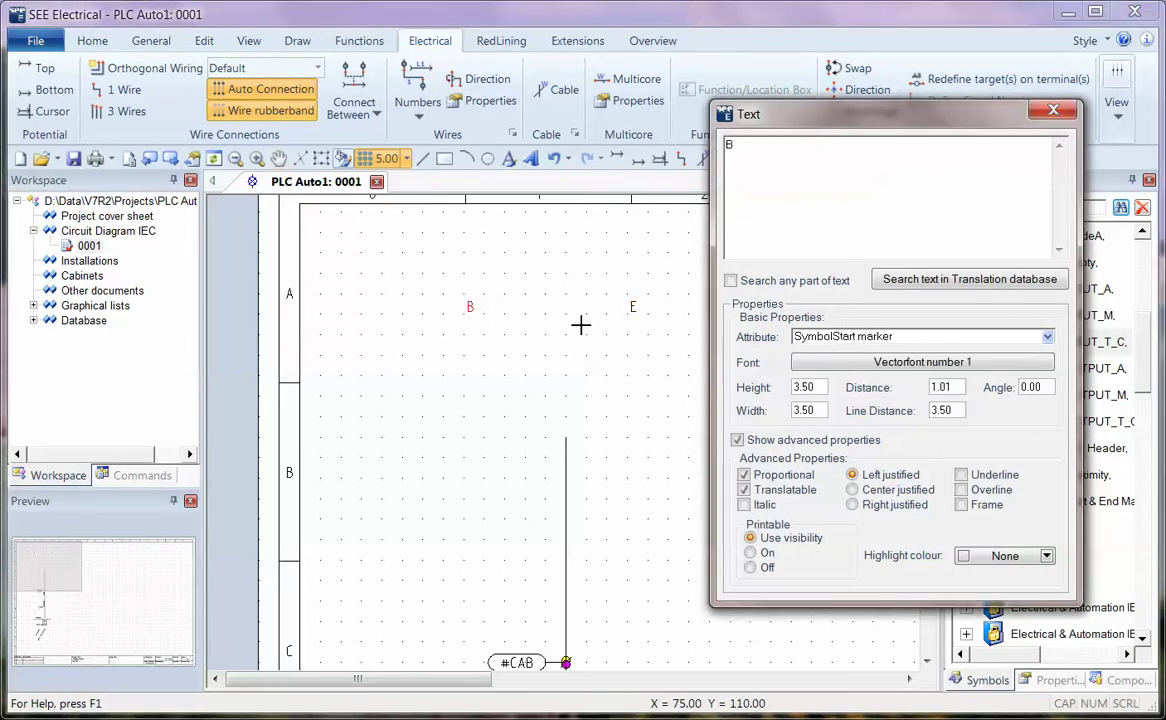
pyautogui.click(633, 307)
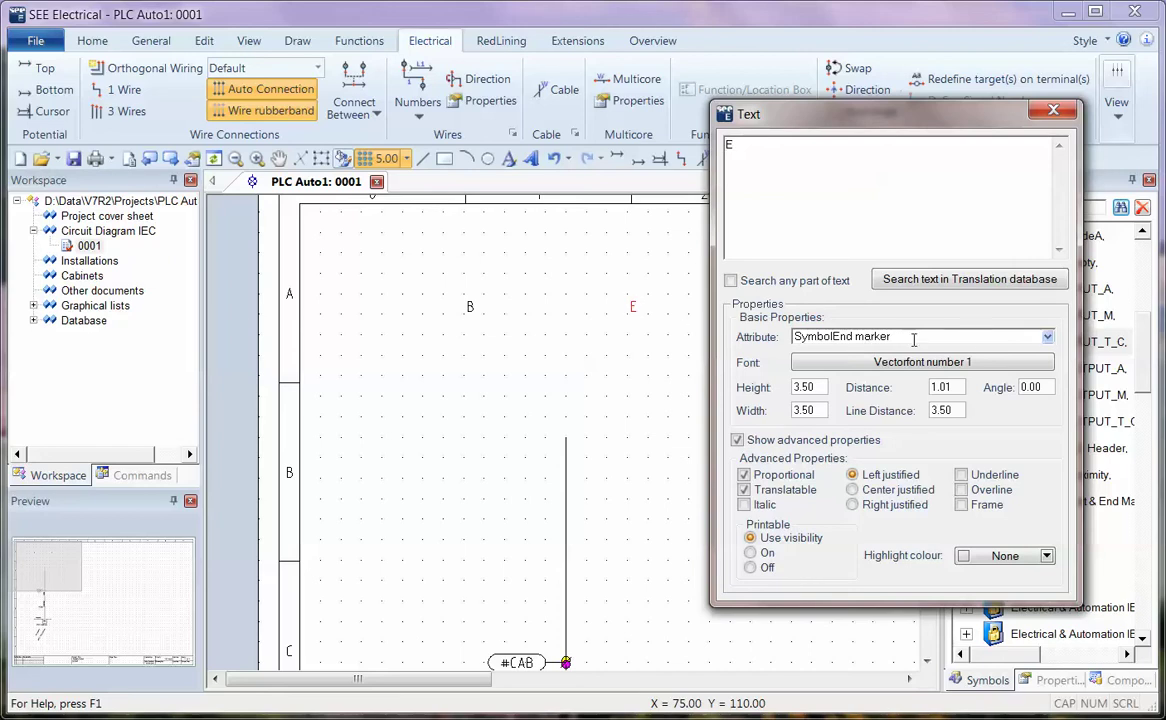
pyautogui.click(1047, 337)
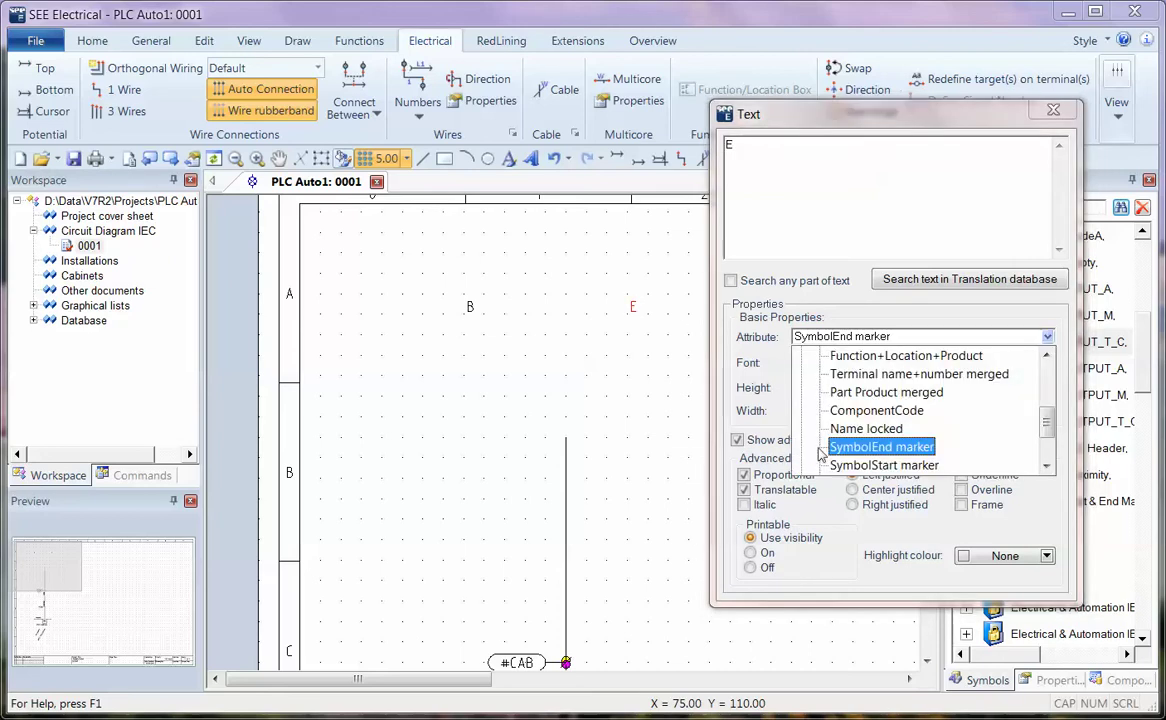
pyautogui.moveTo(1049, 418)
pyautogui.mouseDown()
pyautogui.moveTo(1050, 406)
pyautogui.moveTo(1051, 419)
pyautogui.mouseUp()
pyautogui.click(541, 365)
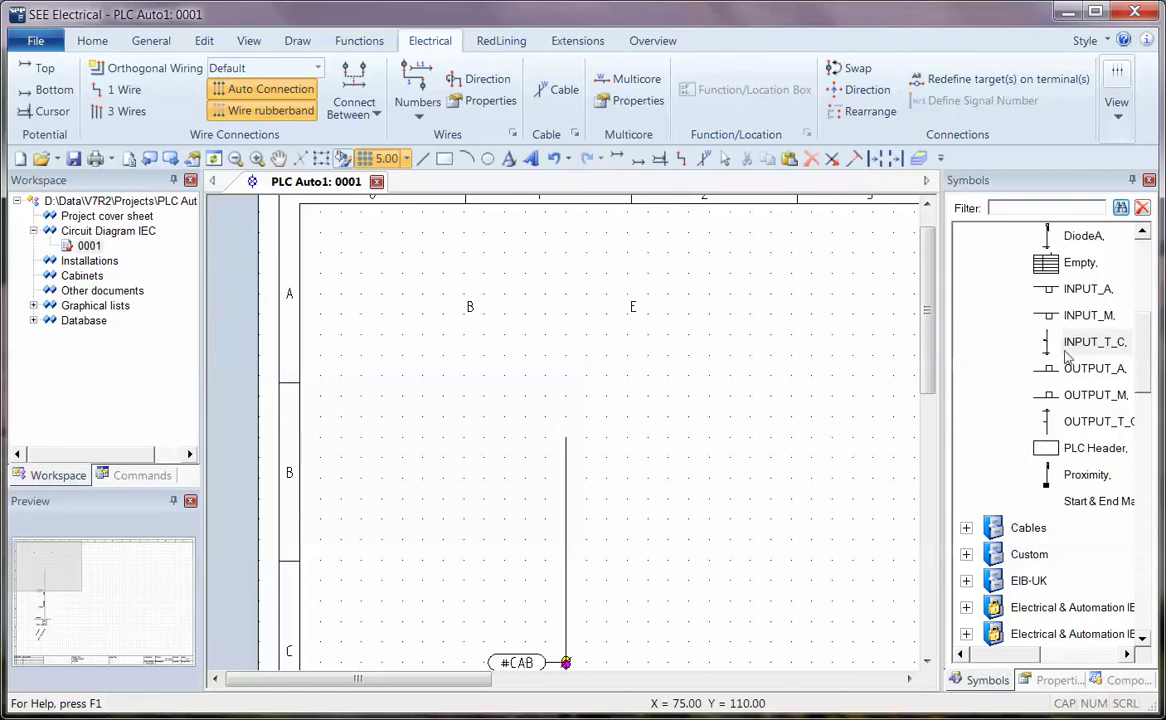
# In AutogenPLC_Basic.xls, review ProjectInfo and PageInfo (Page description 1, #D in row 5), then open Symbols.
pyautogui.hotkey('alt', 'Tab')
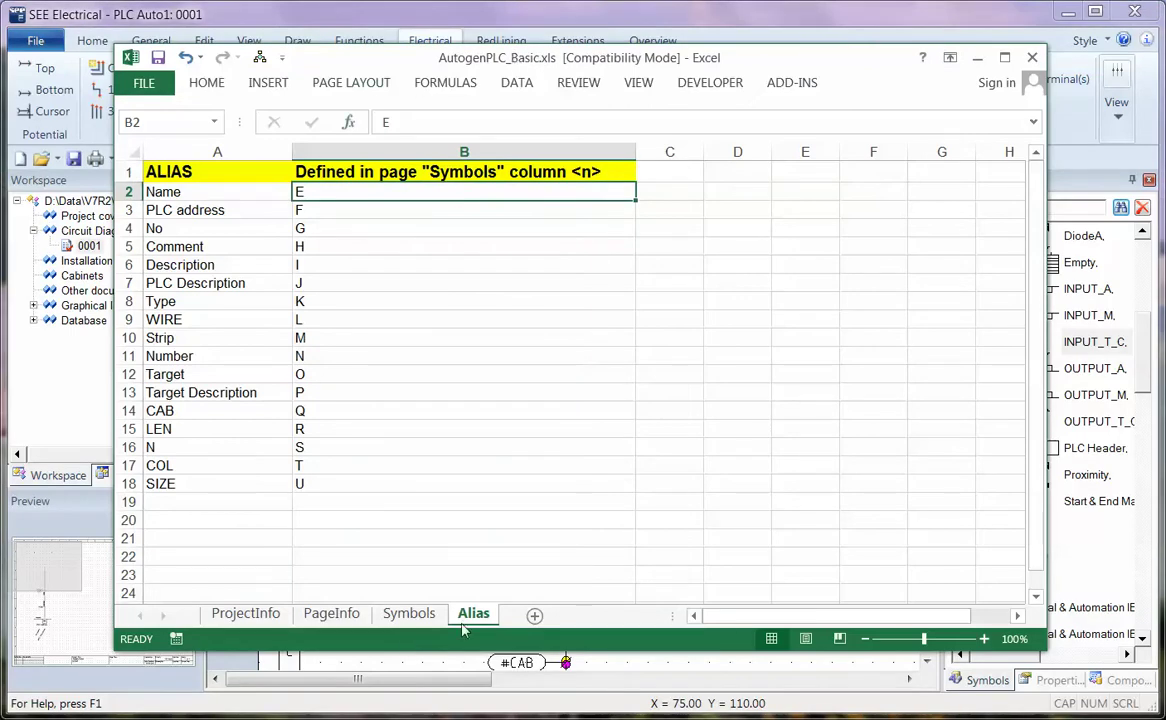
pyautogui.click(240, 615)
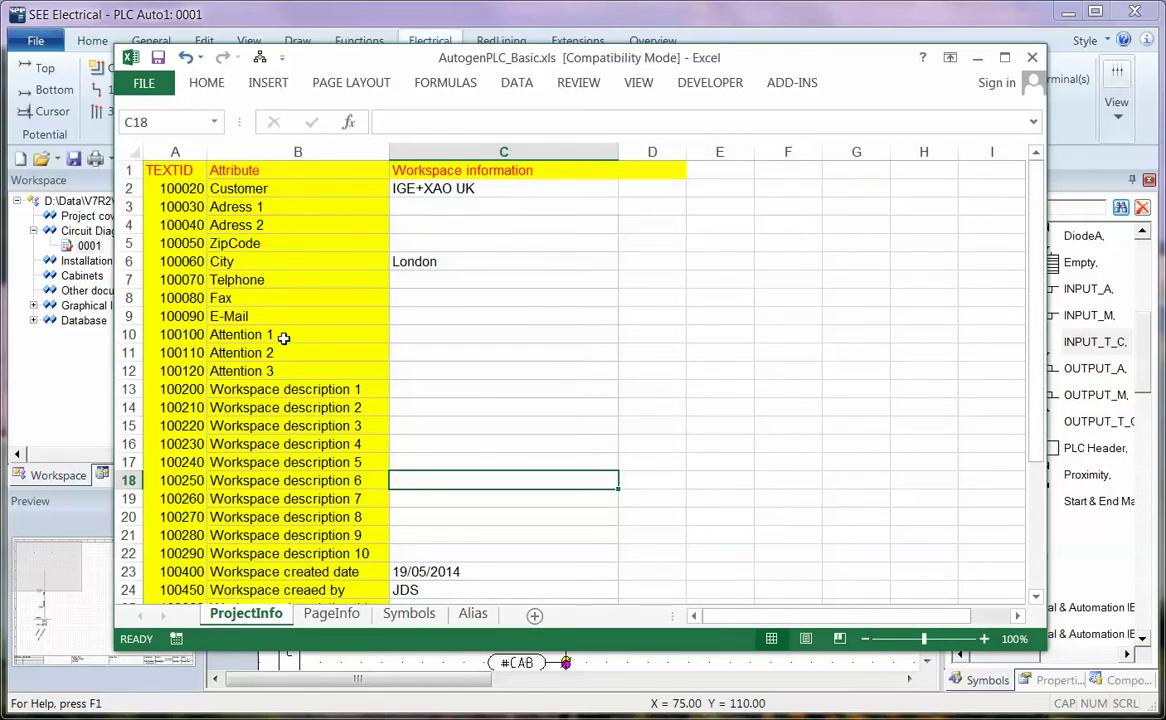
pyautogui.click(331, 613)
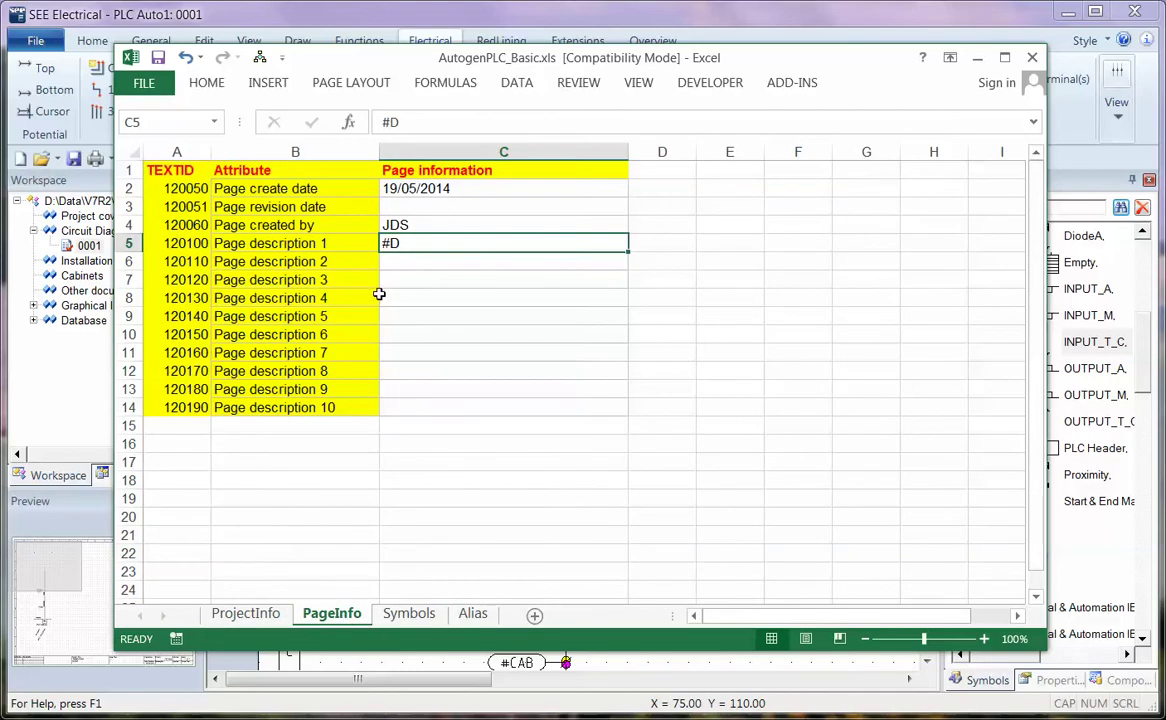
pyautogui.click(263, 243)
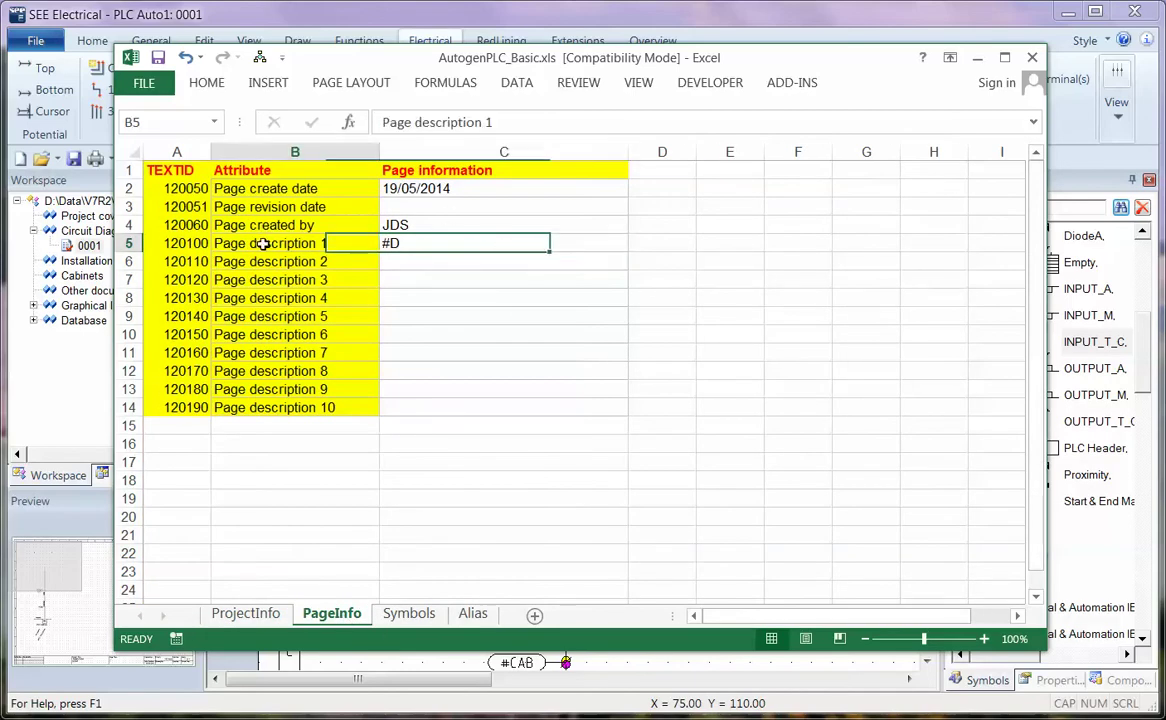
pyautogui.click(412, 246)
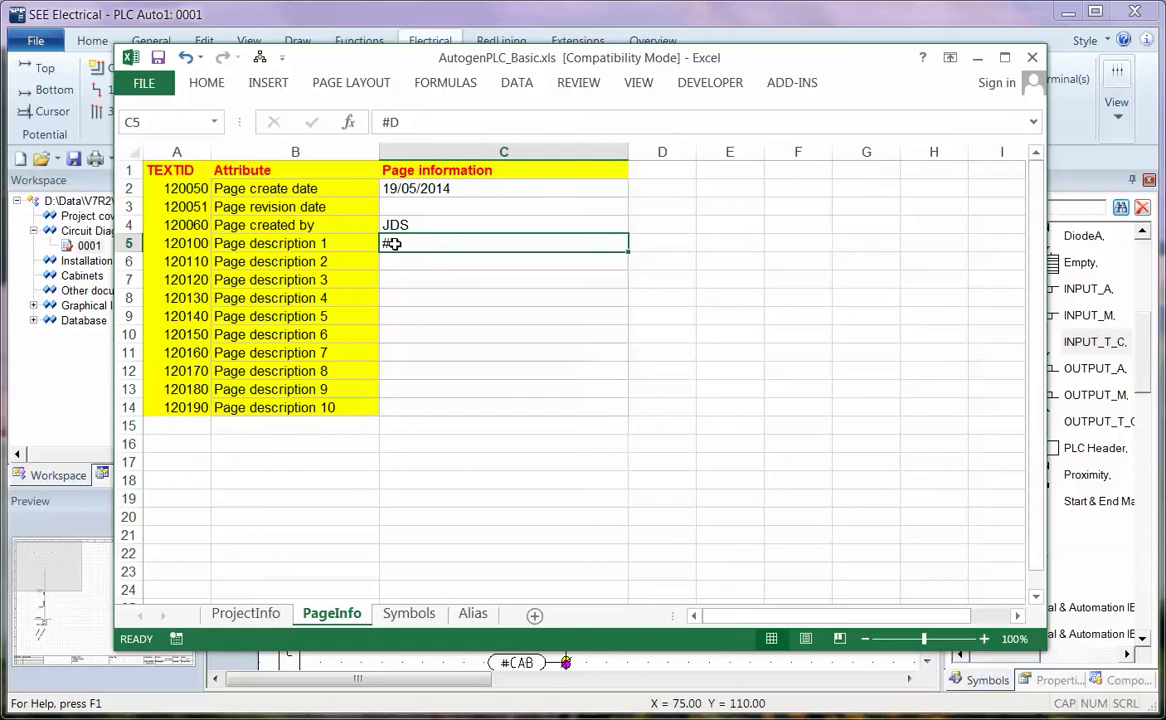
pyautogui.click(412, 616)
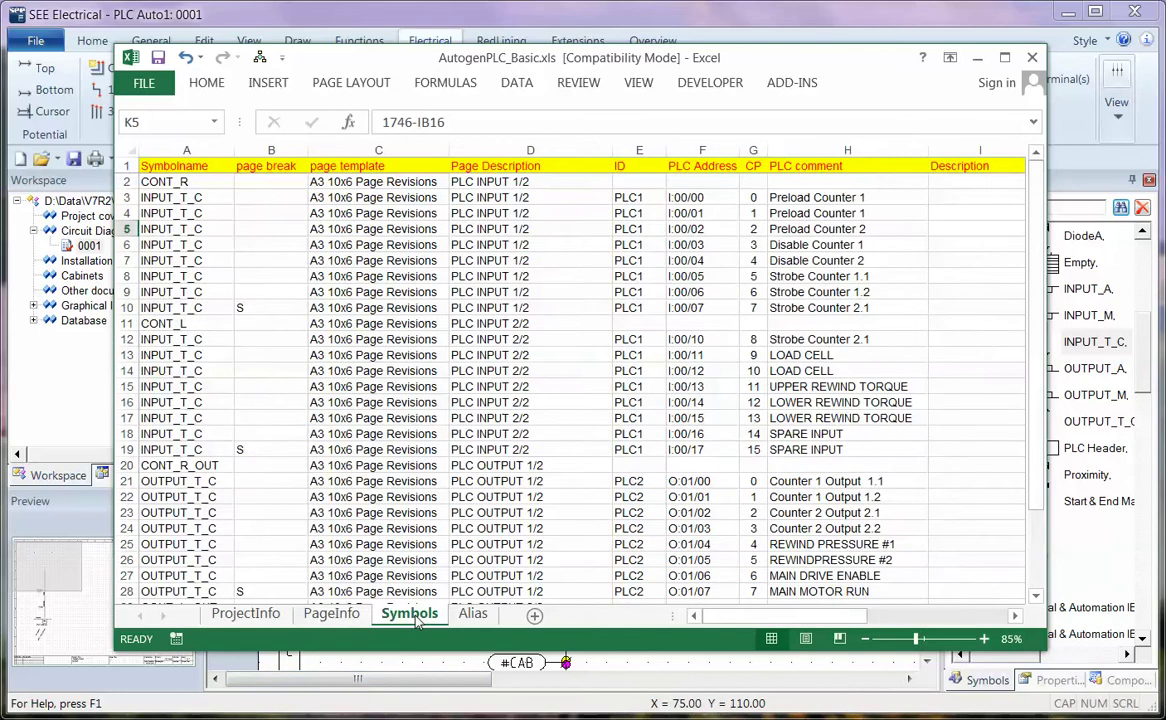
pyautogui.click(480, 150)
pyautogui.click(470, 276)
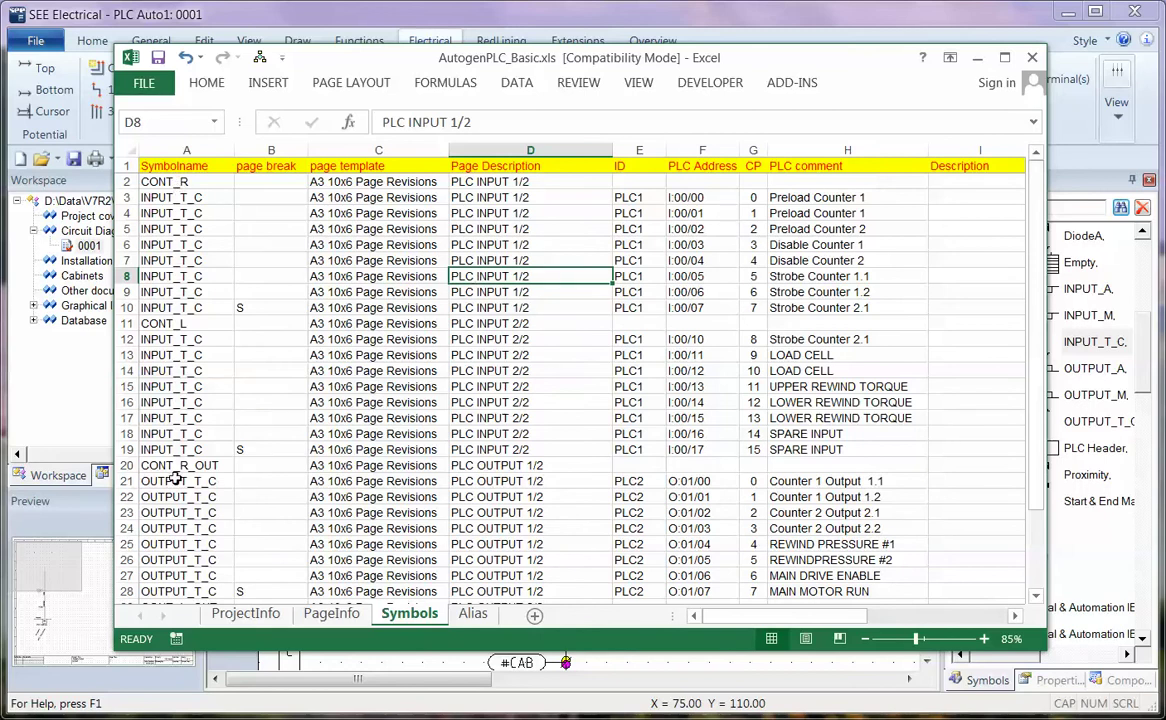
pyautogui.click(187, 181)
pyautogui.click(310, 180)
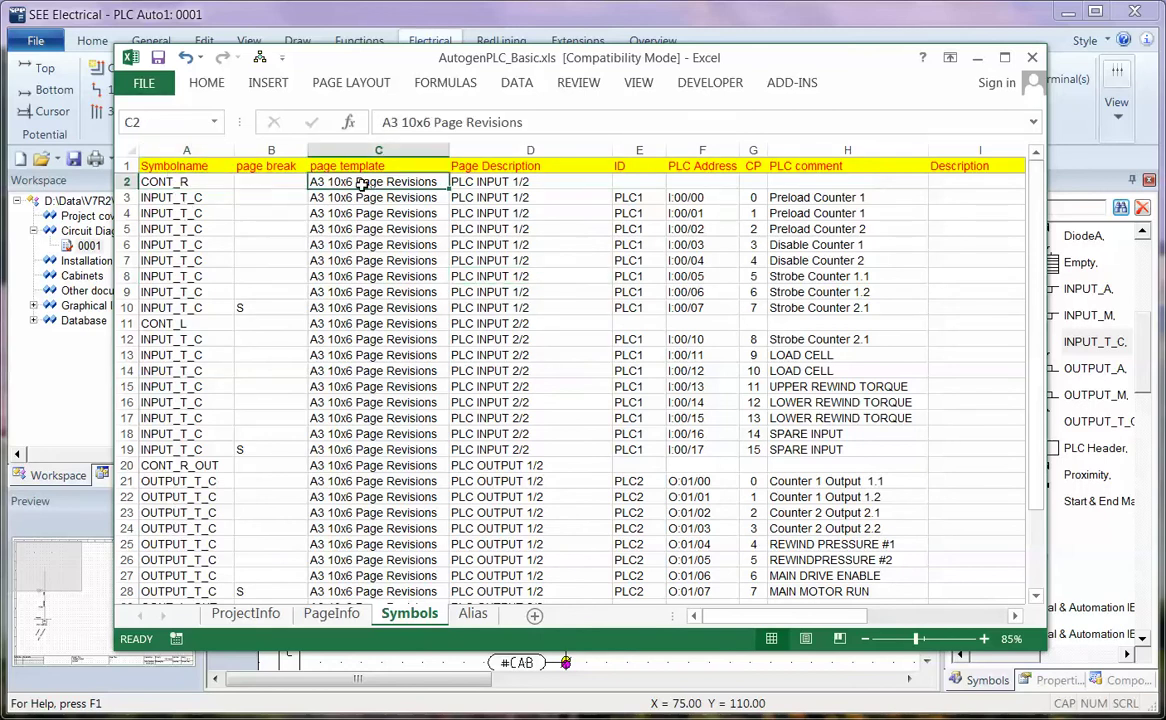
pyautogui.click(640, 197)
pyautogui.click(690, 198)
pyautogui.click(753, 197)
pyautogui.click(795, 197)
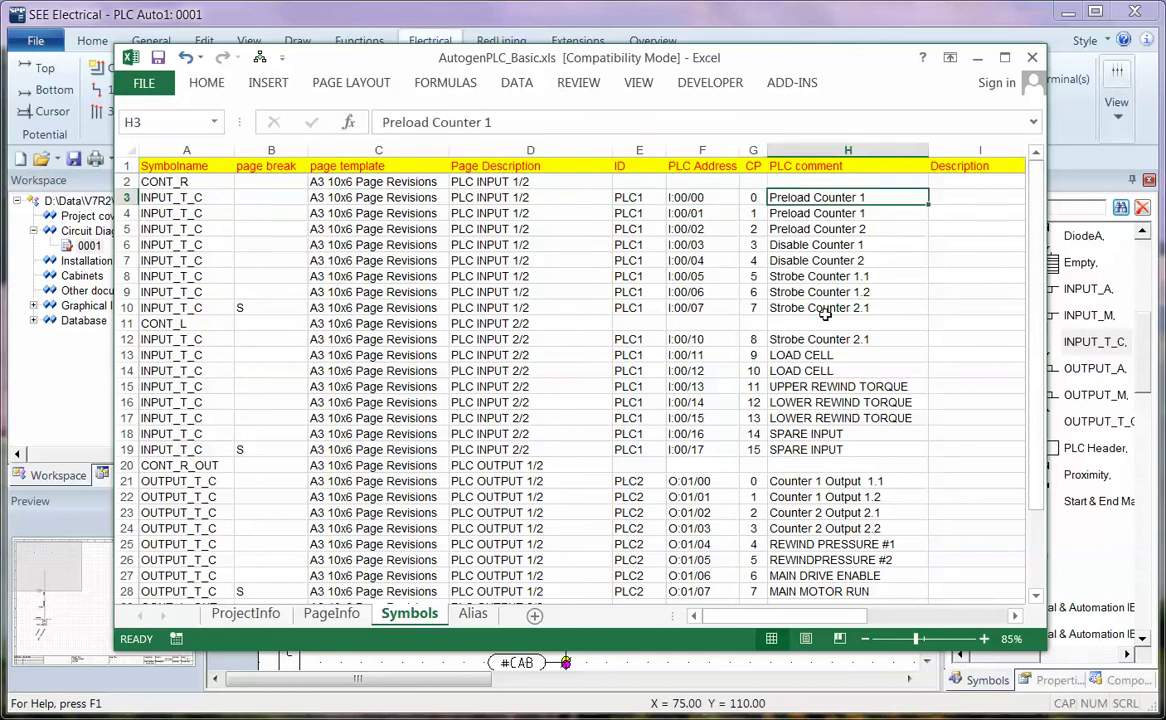
# Review the alias names in column A of the Alias sheet.
pyautogui.click(474, 614)
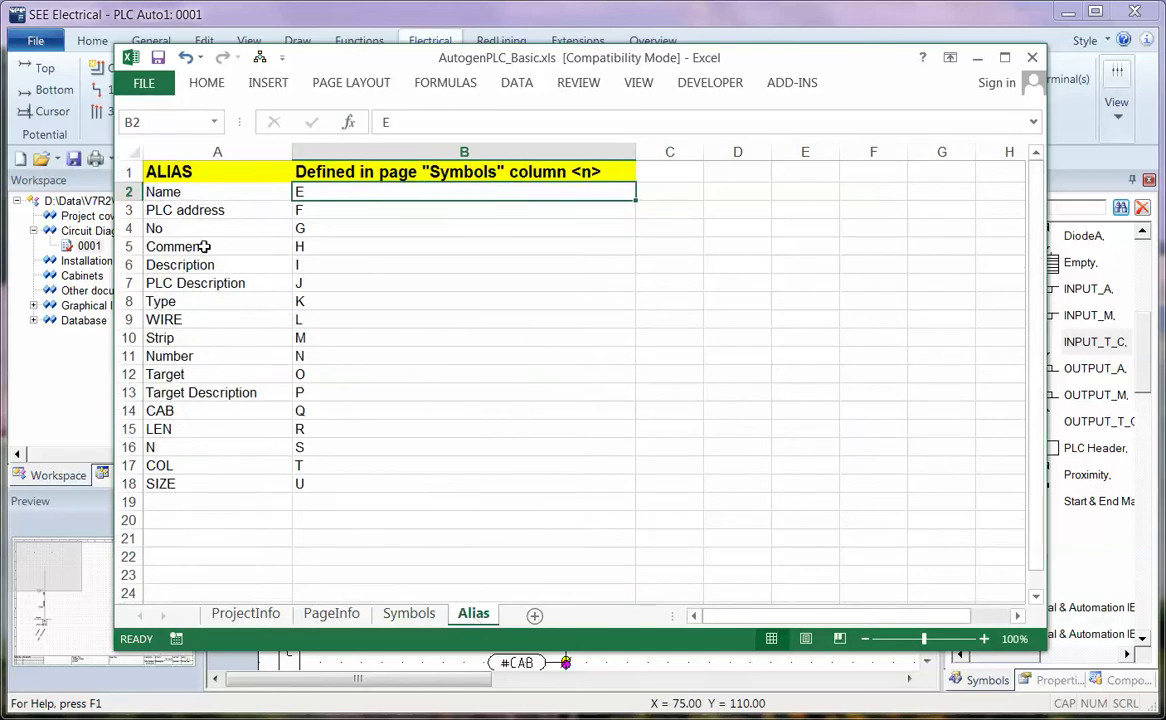
pyautogui.click(185, 195)
pyautogui.click(182, 210)
pyautogui.click(205, 228)
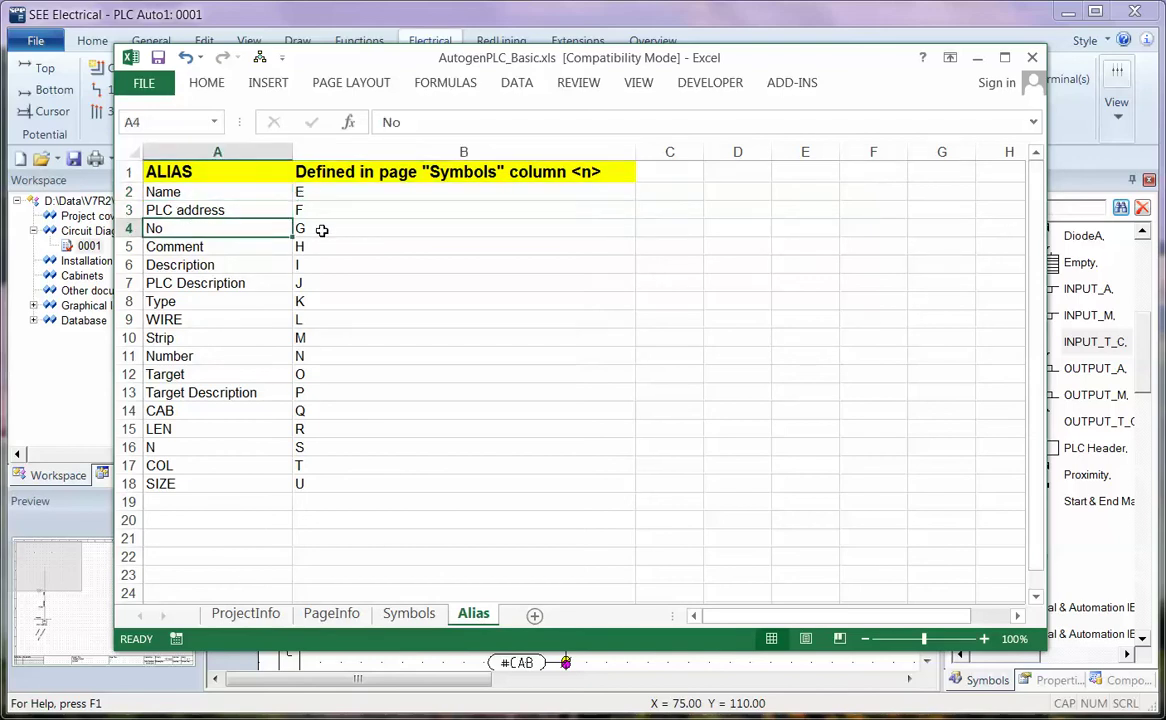
# Compare the macro's placeholders in SEE Electrical with the CAB alias in cell A14.
pyautogui.click(704, 655)
pyautogui.scroll(-6, 672, 601)
pyautogui.scroll(-1, 672, 601)
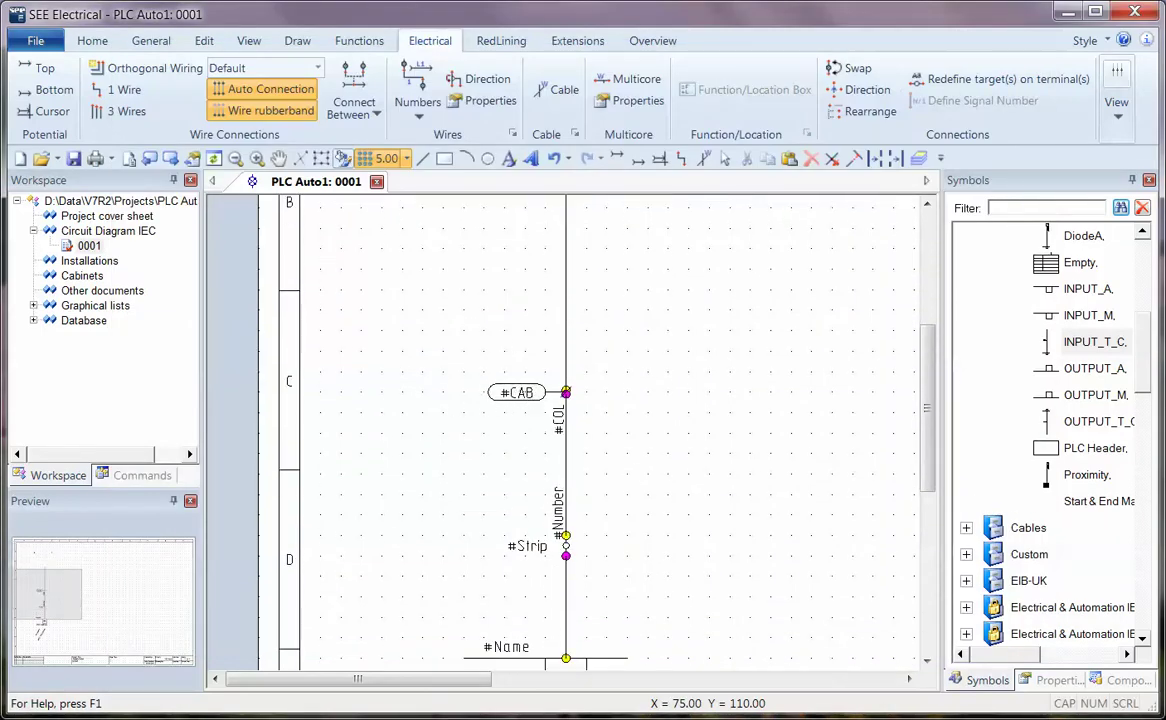
pyautogui.hotkey('alt', 'Tab')
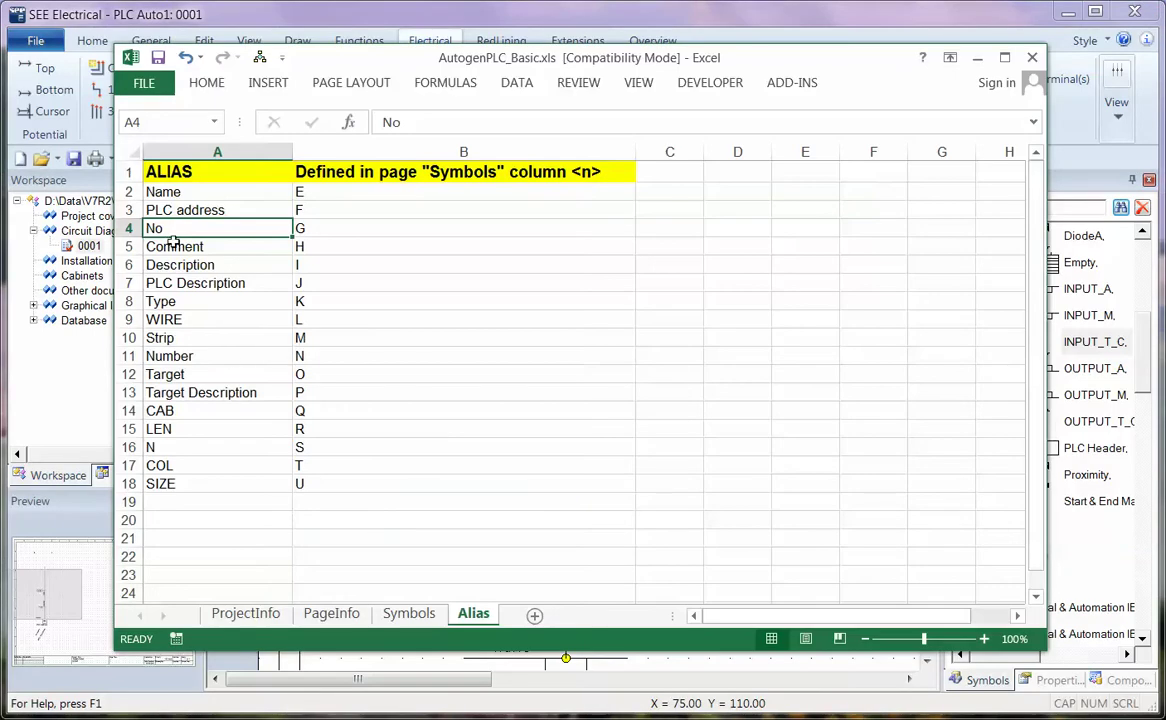
pyautogui.click(160, 410)
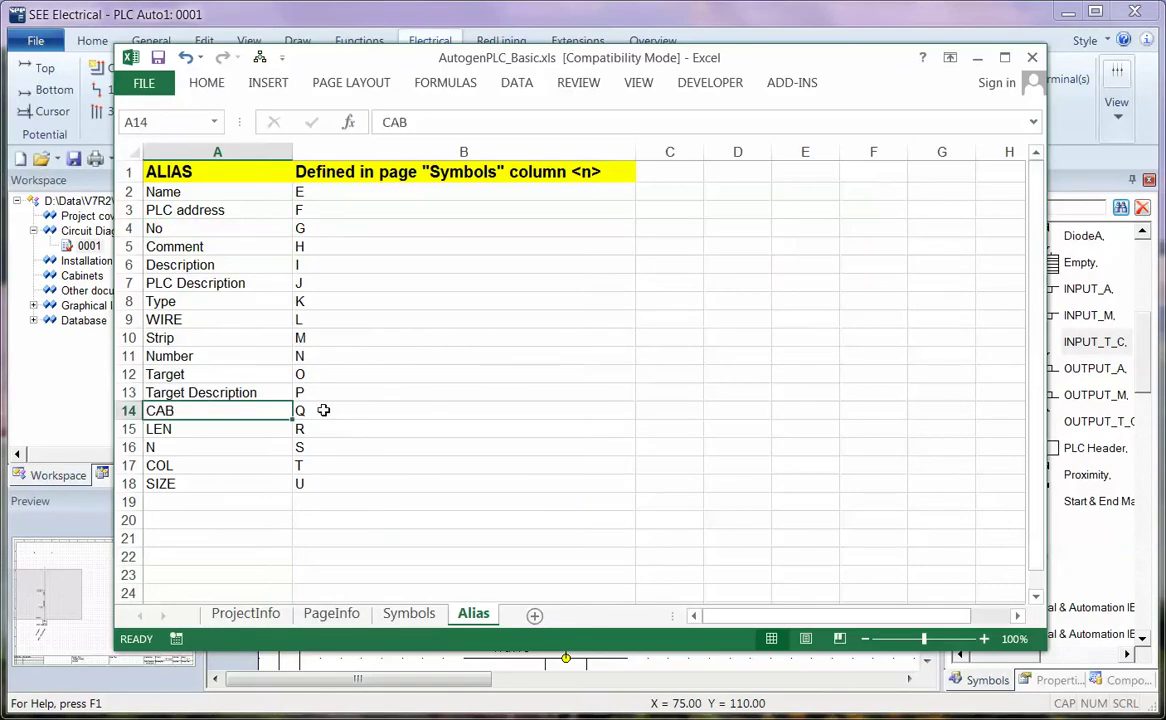
# Check the CAB2 cable value in Symbols cell Q16, then return to SEE Electrical's Circuit Diagram IEC branch.
pyautogui.click(428, 620)
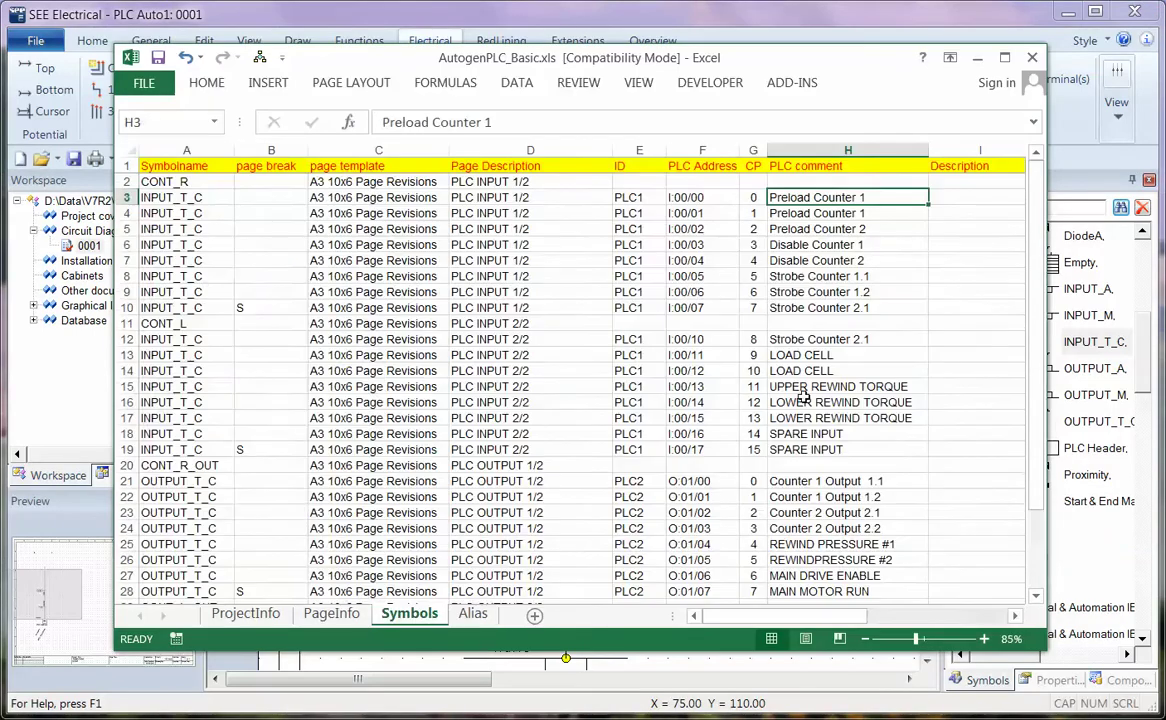
pyautogui.moveTo(797, 624); pyautogui.dragTo(898, 620)
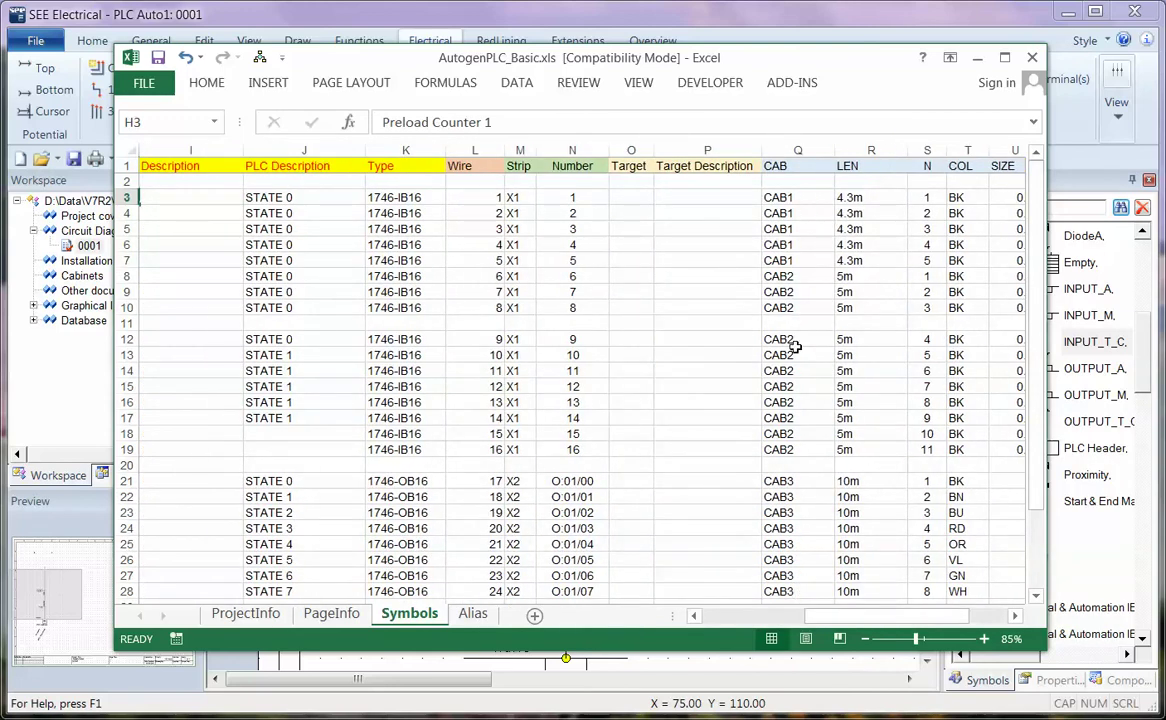
pyautogui.click(790, 403)
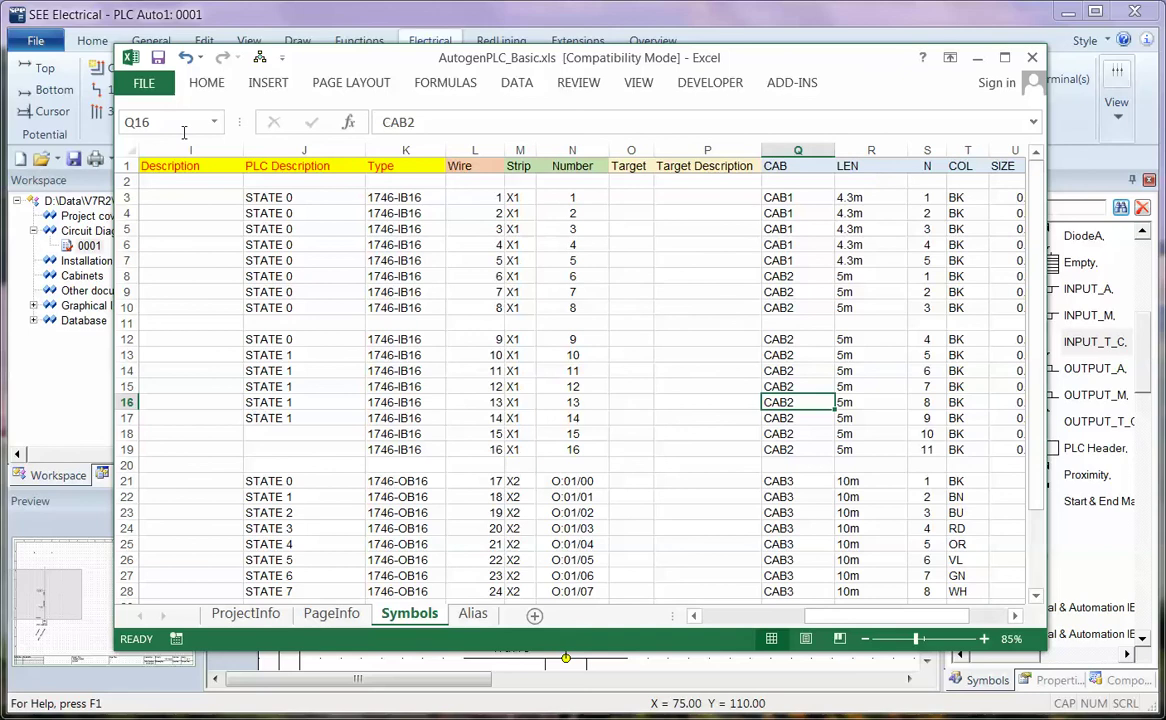
pyautogui.click(237, 17)
pyautogui.click(110, 231)
pyautogui.rightClick(124, 235)
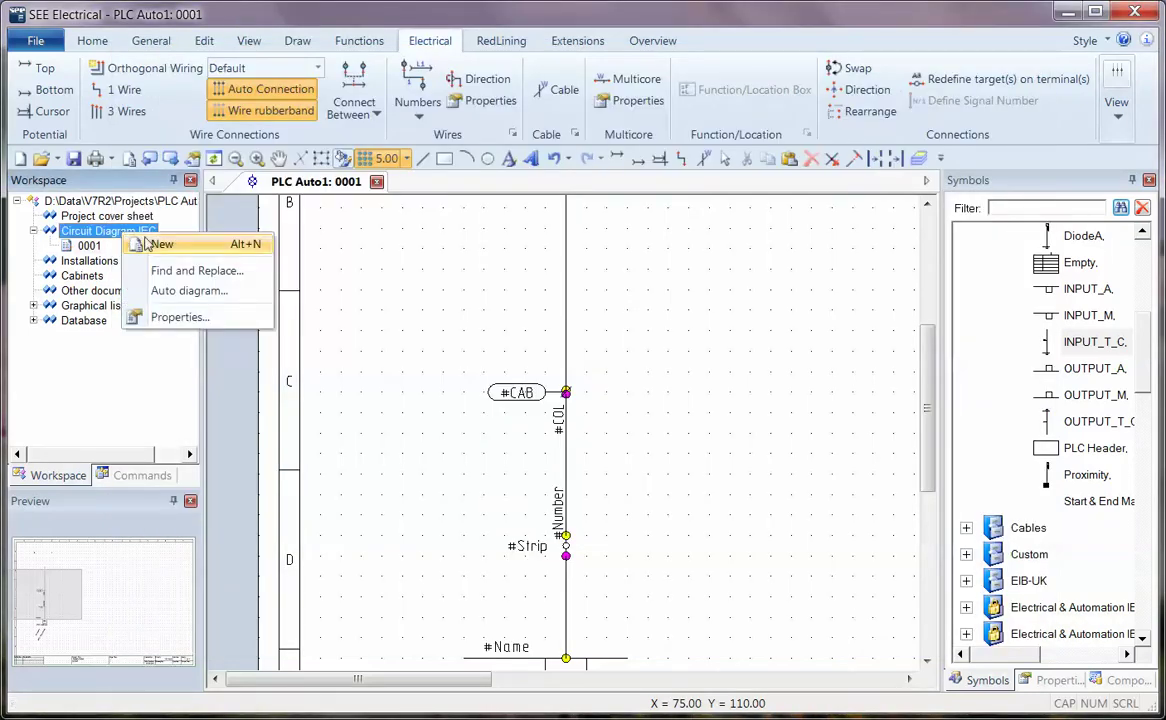
# Run Auto diagram with the ProjectInfo, PageInfo, Symbols and Alias ranges, replacing all existing pages.
pyautogui.click(197, 270)
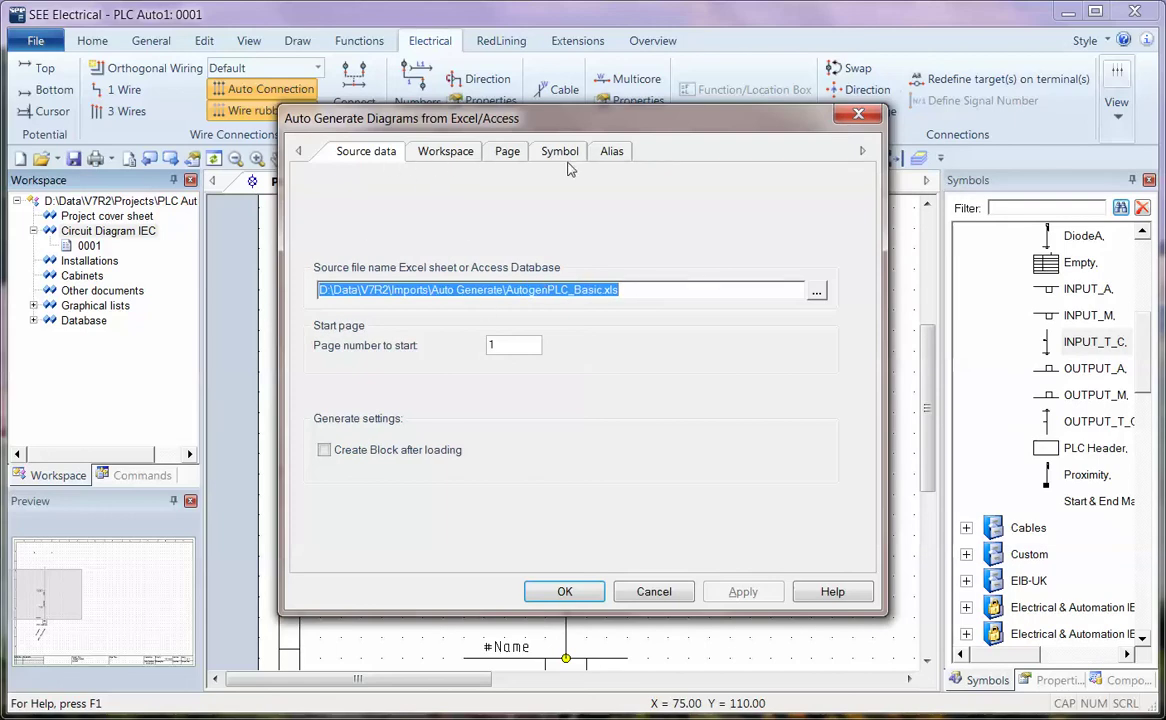
pyautogui.click(447, 155)
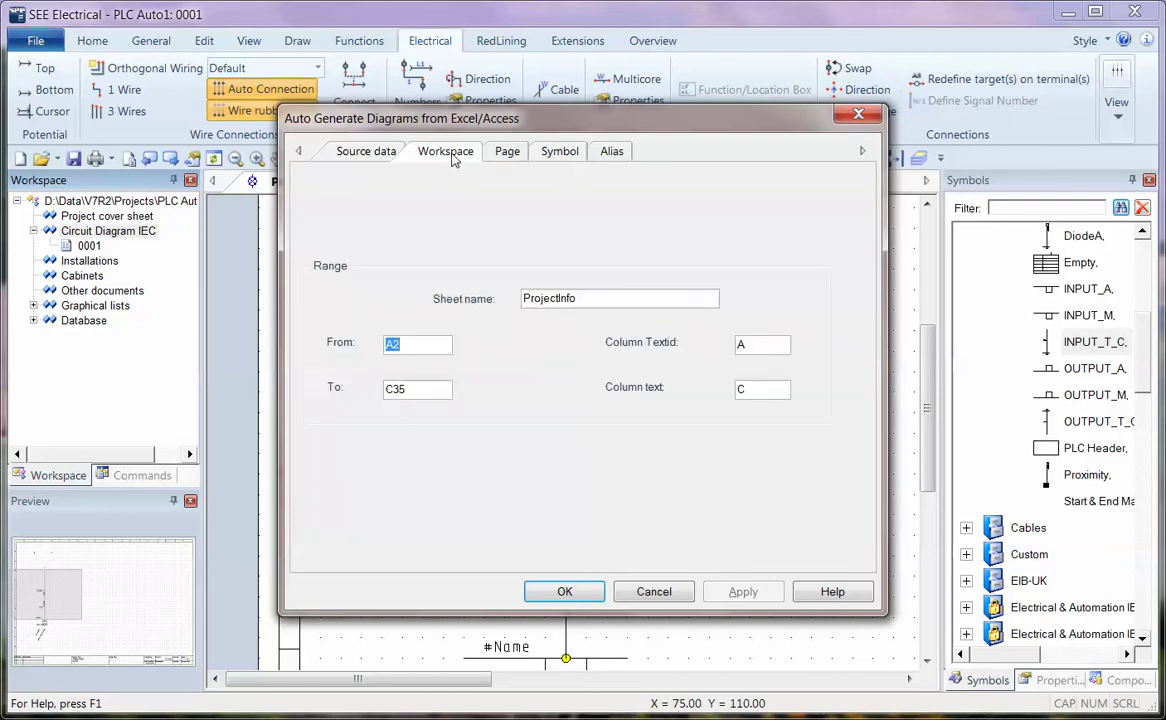
pyautogui.click(508, 156)
pyautogui.click(557, 158)
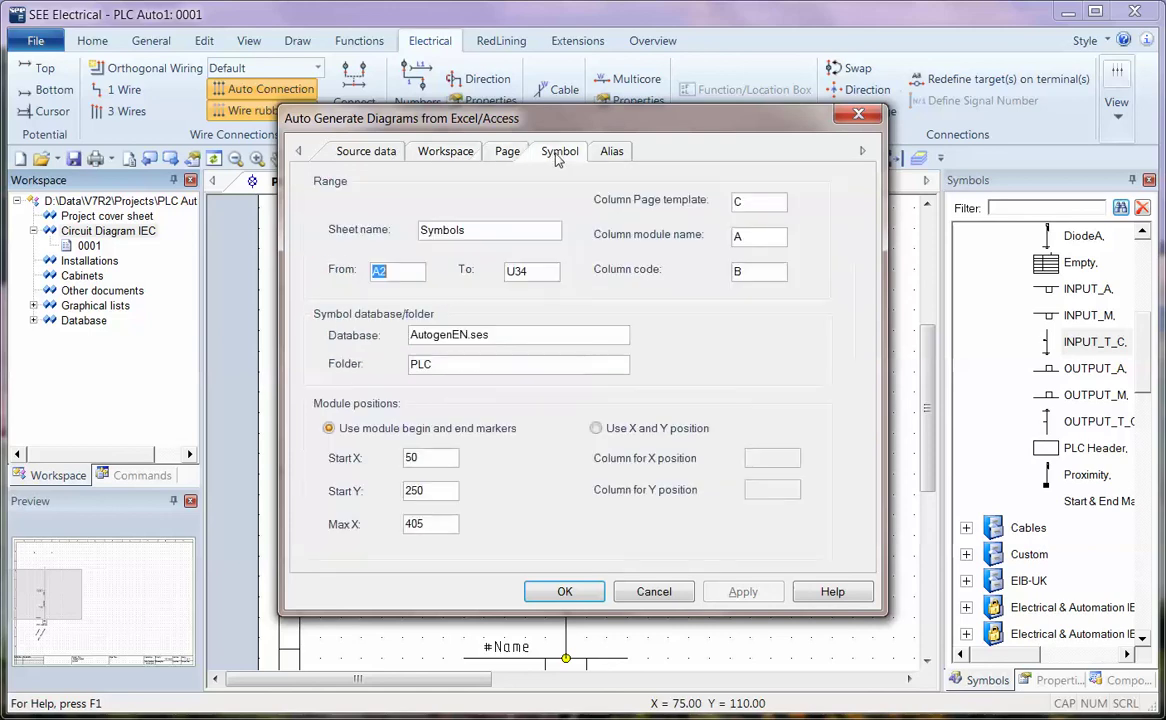
pyautogui.click(612, 153)
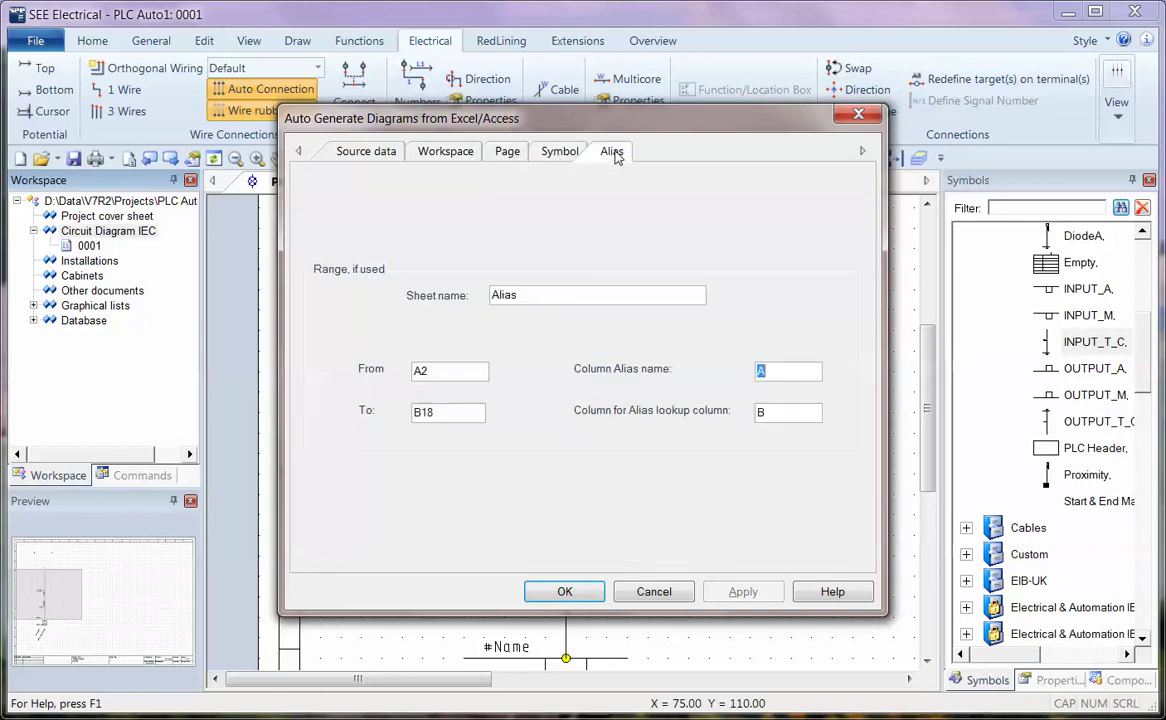
pyautogui.click(565, 593)
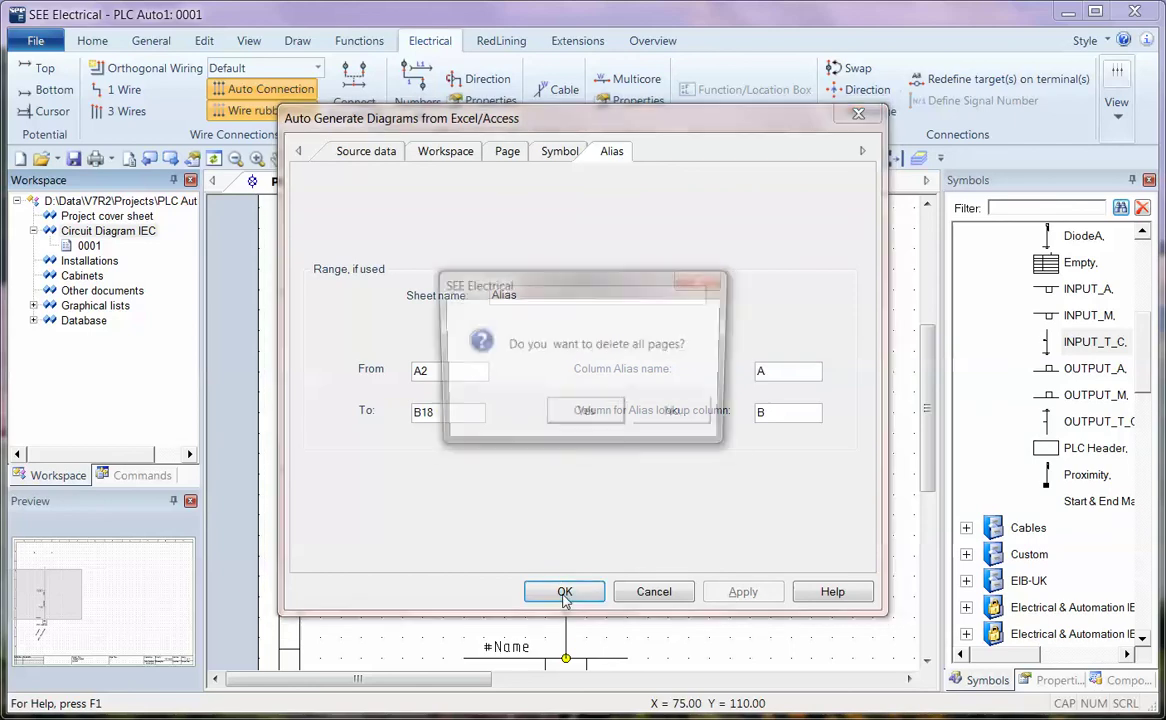
pyautogui.click(587, 418)
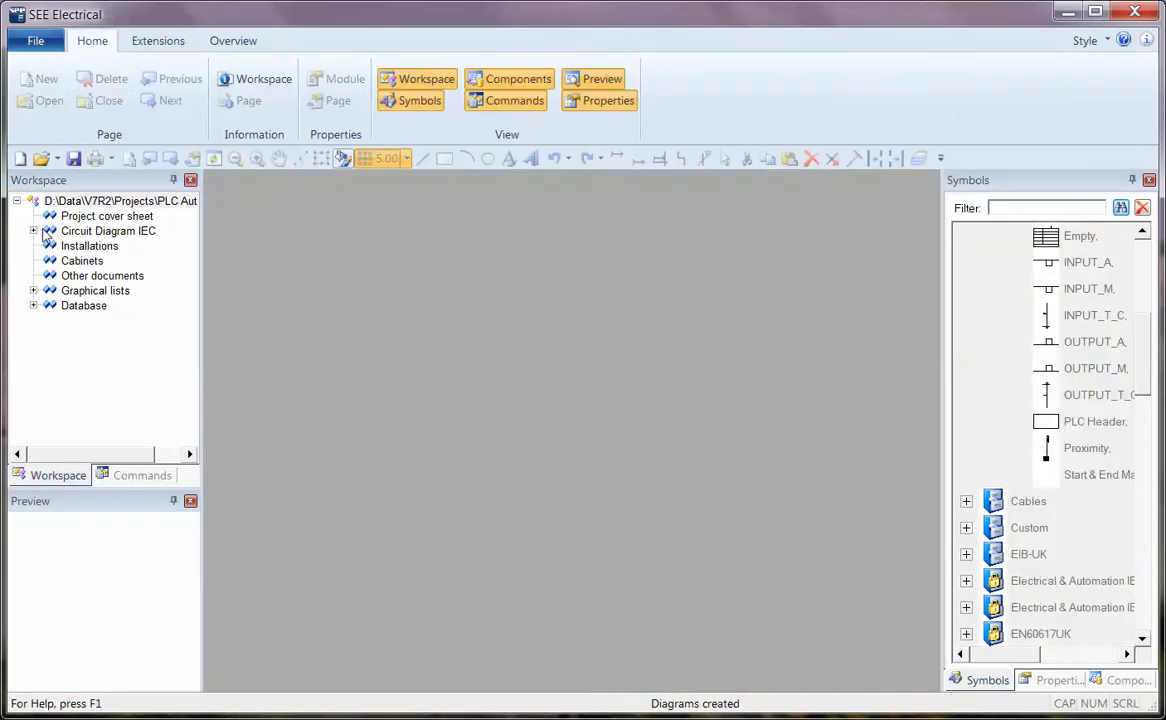
# Open generated page 0001 PLC INPUT 1/2 from the Circuit Diagram IEC tree.
pyautogui.click(33, 231)
pyautogui.doubleClick(127, 245)
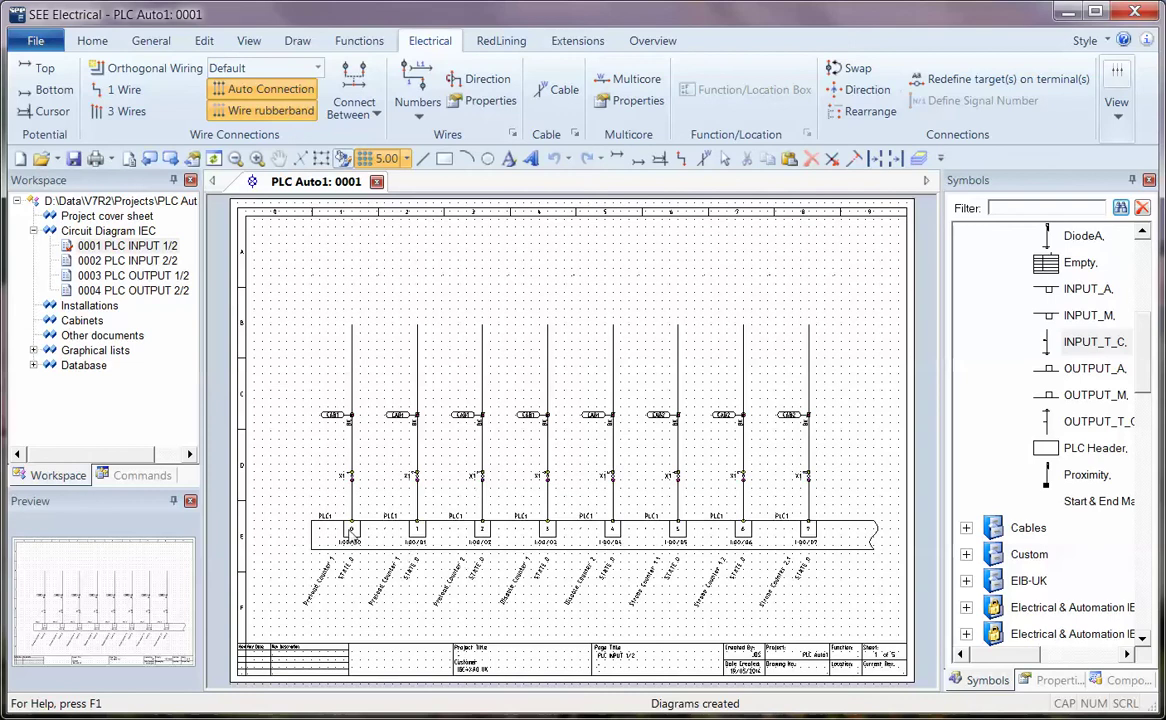
pyautogui.click(1118, 95)
pyautogui.click(1133, 170)
pyautogui.keyDown('ctrl'); pyautogui.scroll(3, 350, 478); pyautogui.keyUp('ctrl')
pyautogui.scroll(-3, 546, 494)
# Inspect the first two input wire columns on page 0001, then open page 0004 PLC OUTPUT 2/2.
pyautogui.click(442, 464)
pyautogui.click(380, 163)
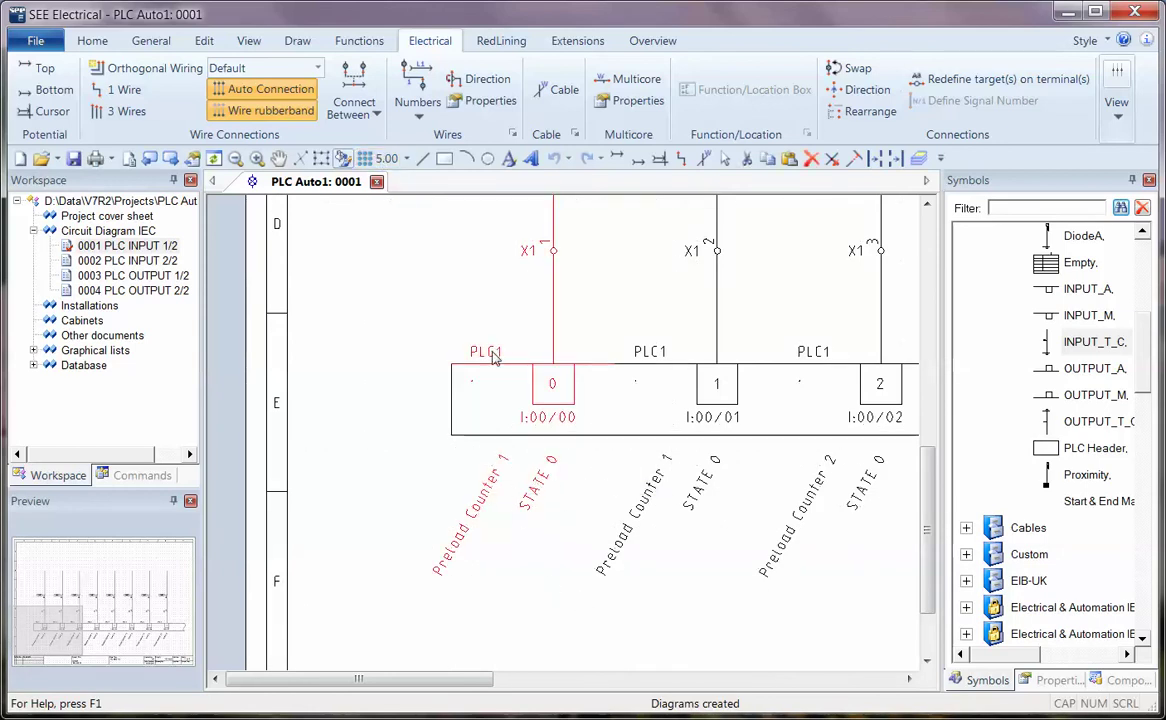
pyautogui.scroll(3, 631, 484)
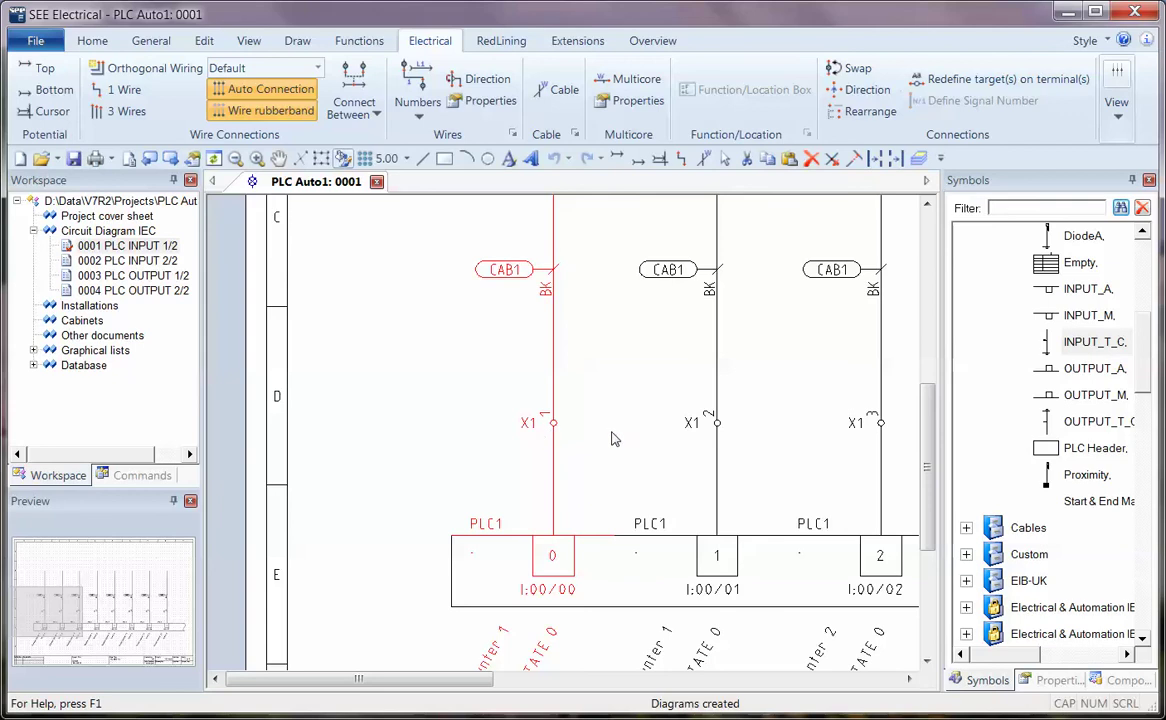
pyautogui.click(683, 277)
pyautogui.scroll(5, 700, 400)
pyautogui.scroll(-3, 783, 523)
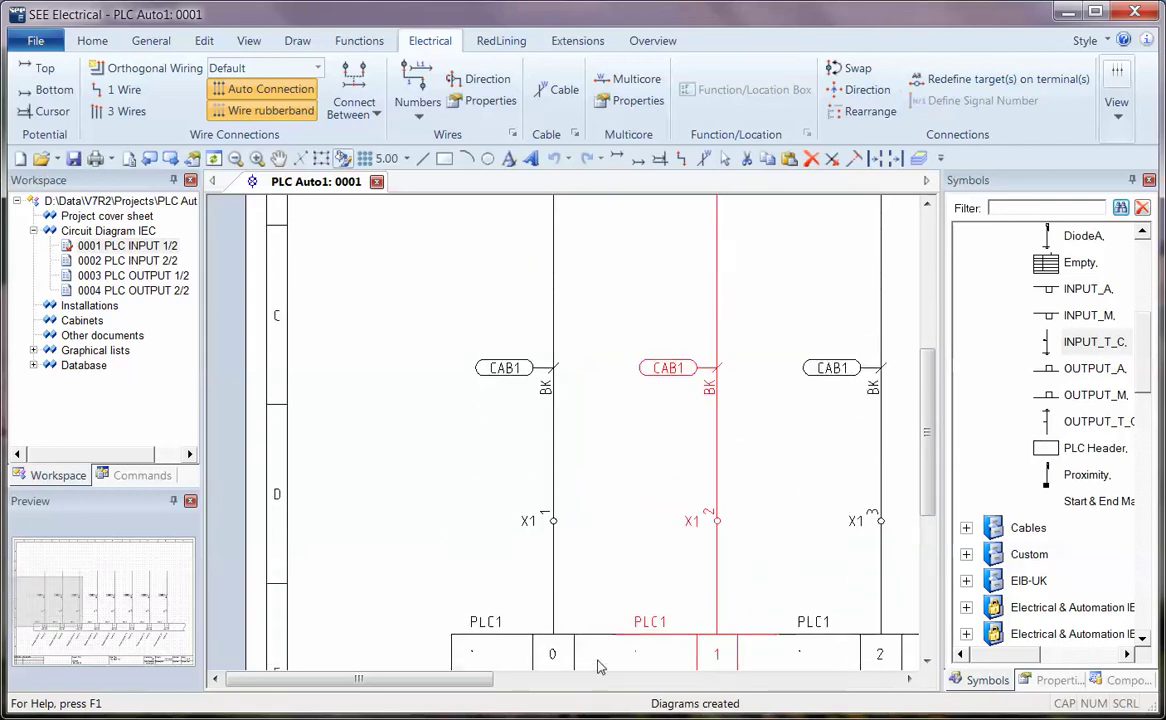
pyautogui.moveTo(455, 679); pyautogui.dragTo(545, 658)
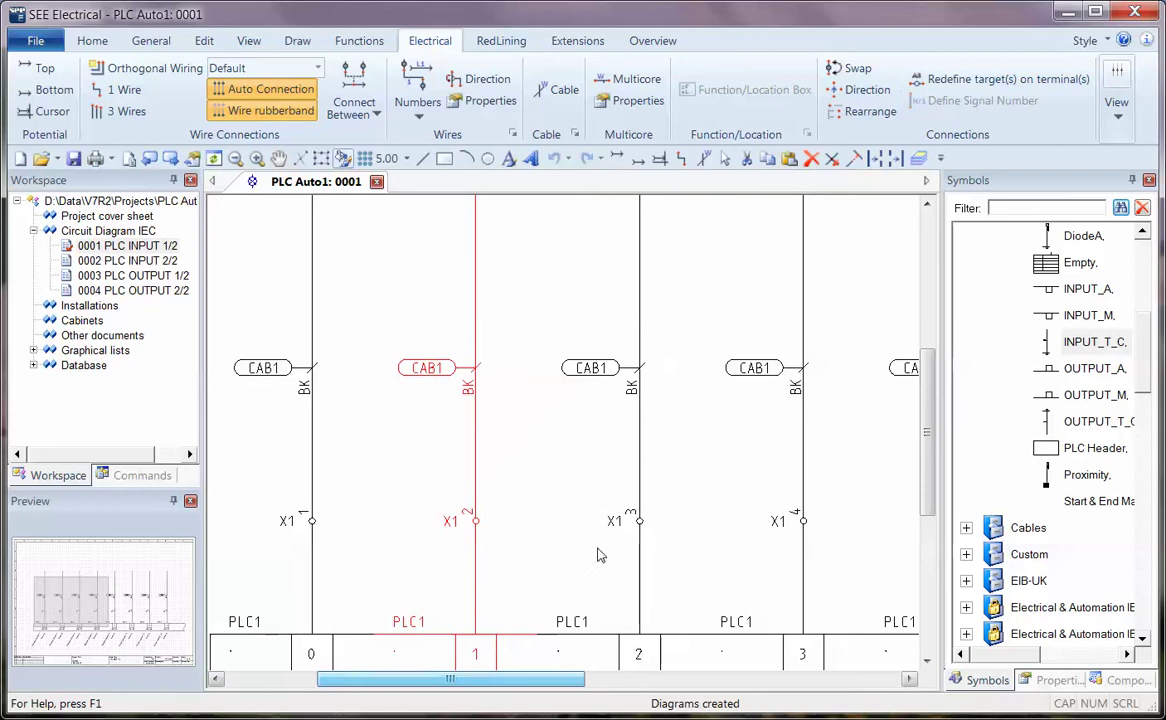
pyautogui.doubleClick(172, 290)
# Inspect page 0004's X2 terminals and CAB3 cores feeding PLC2 outputs 0:01/10–0:01/14.
pyautogui.scroll(3, 350, 345)
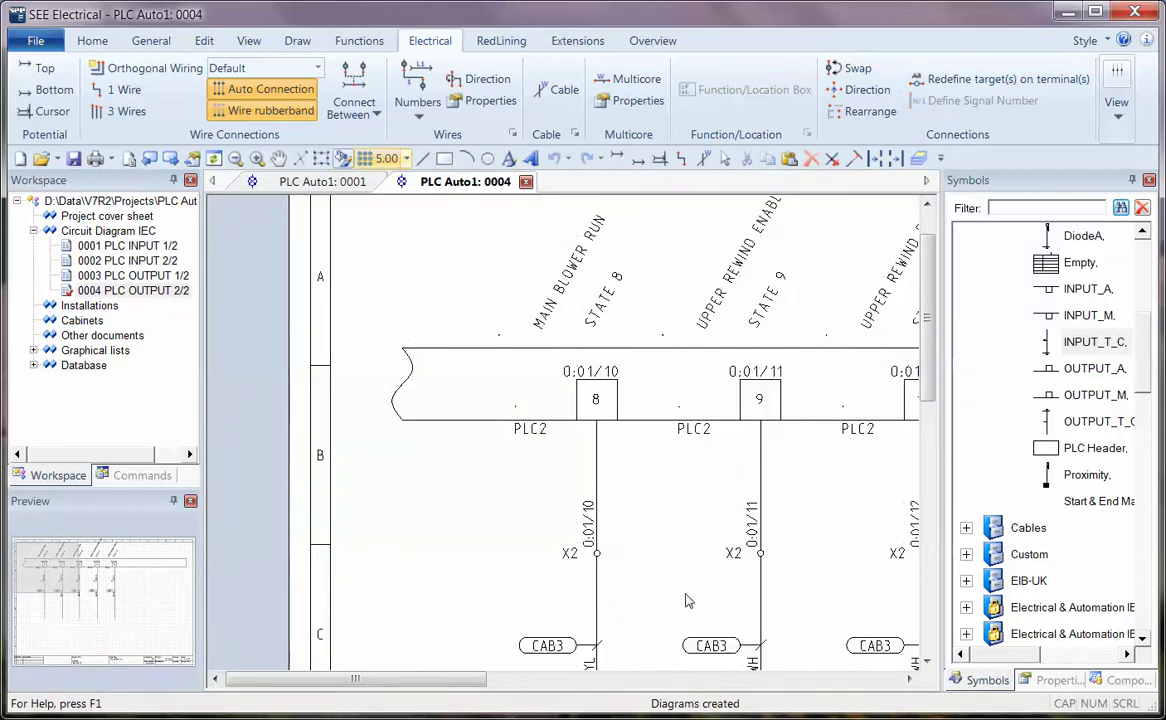
pyautogui.scroll(-3, 678, 590)
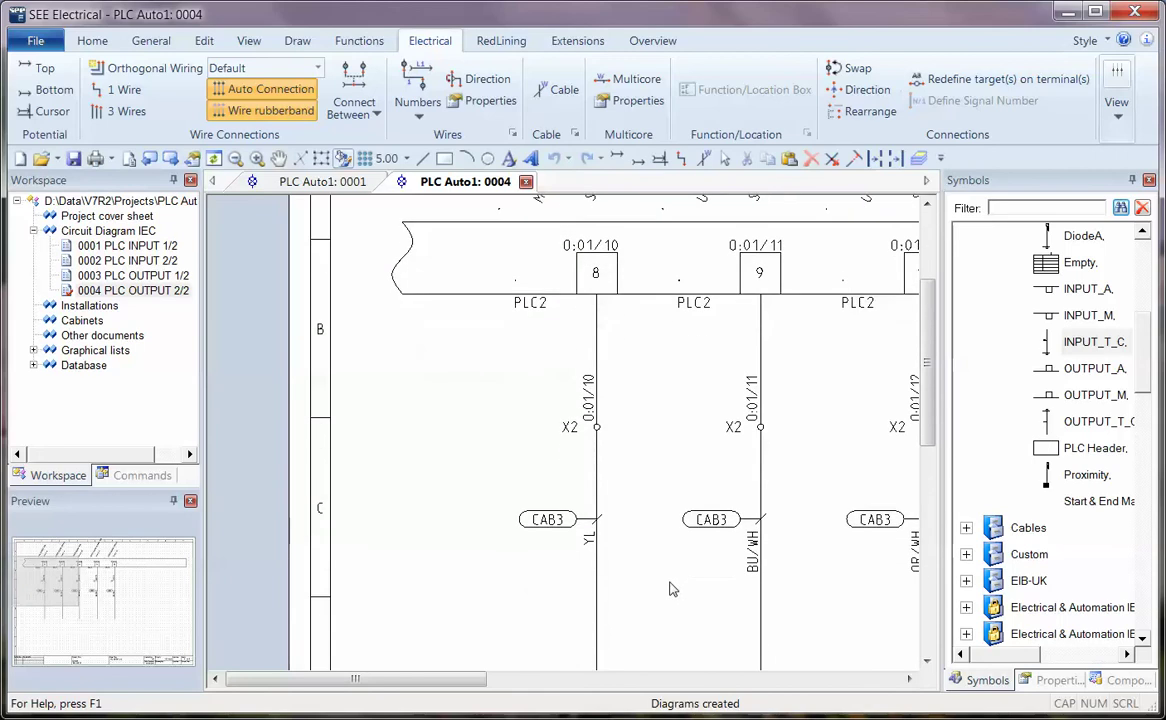
pyautogui.click(596, 380)
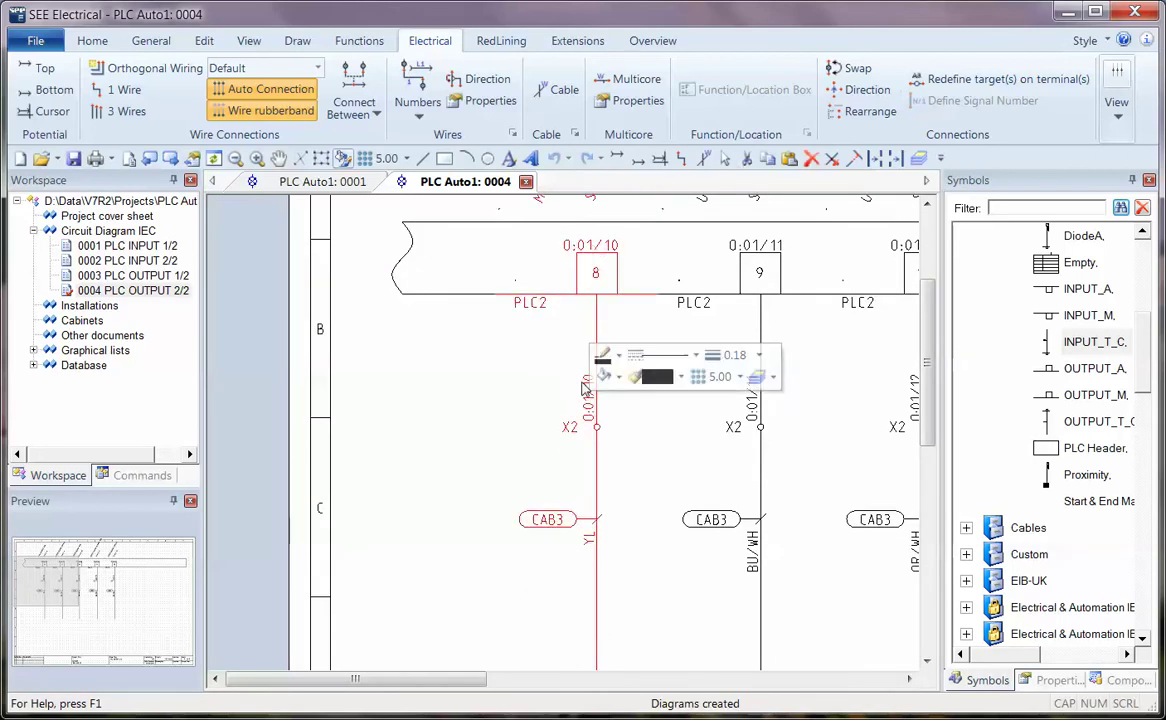
pyautogui.click(584, 567)
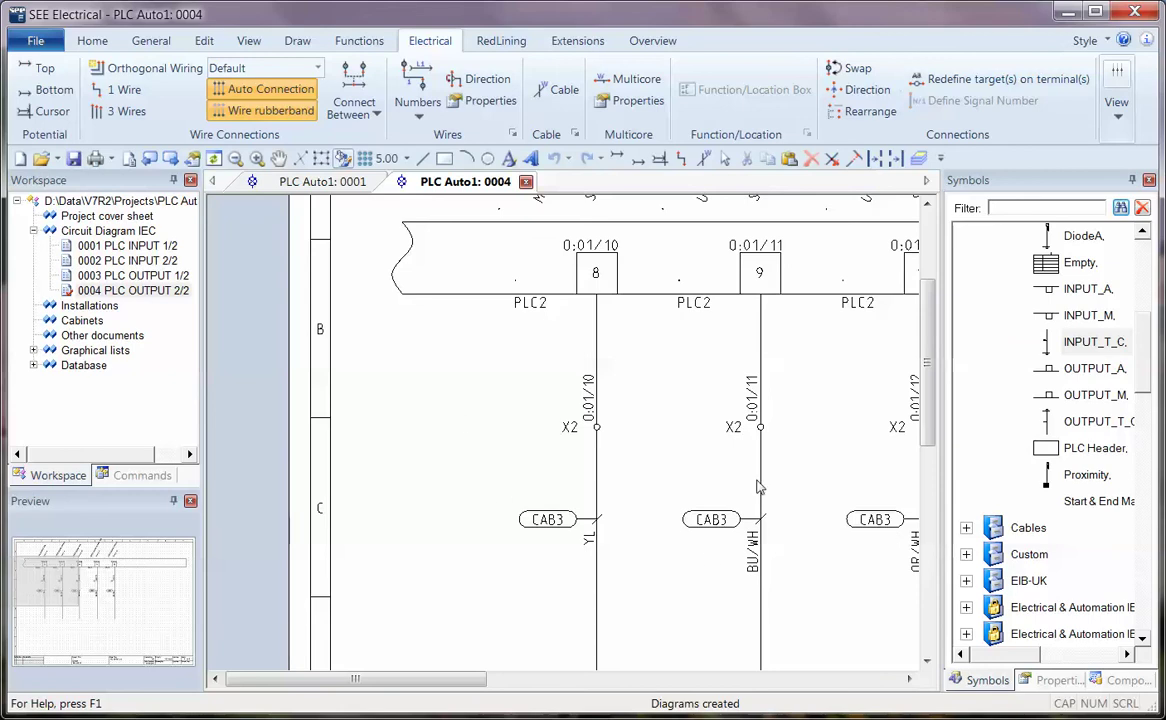
pyautogui.scroll(-3, 650, 437)
pyautogui.scroll(3, 564, 441)
pyautogui.scroll(2, 316, 349)
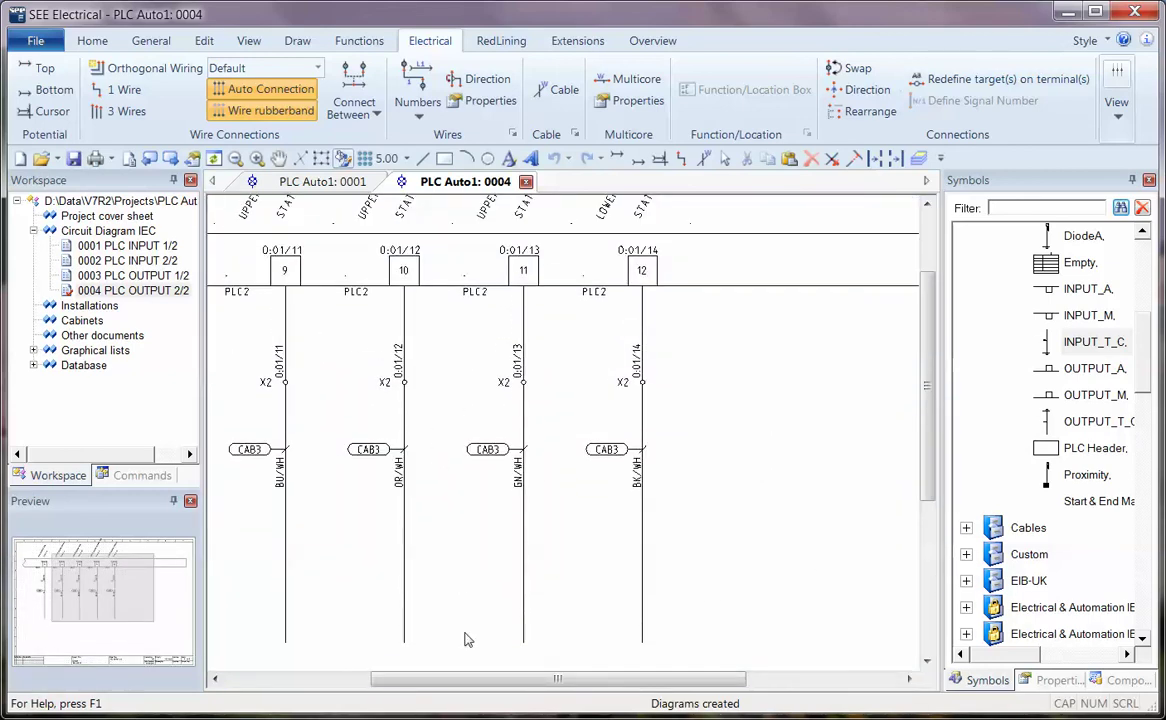
pyautogui.moveTo(455, 680); pyautogui.dragTo(389, 659)
pyautogui.scroll(1, 378, 385)
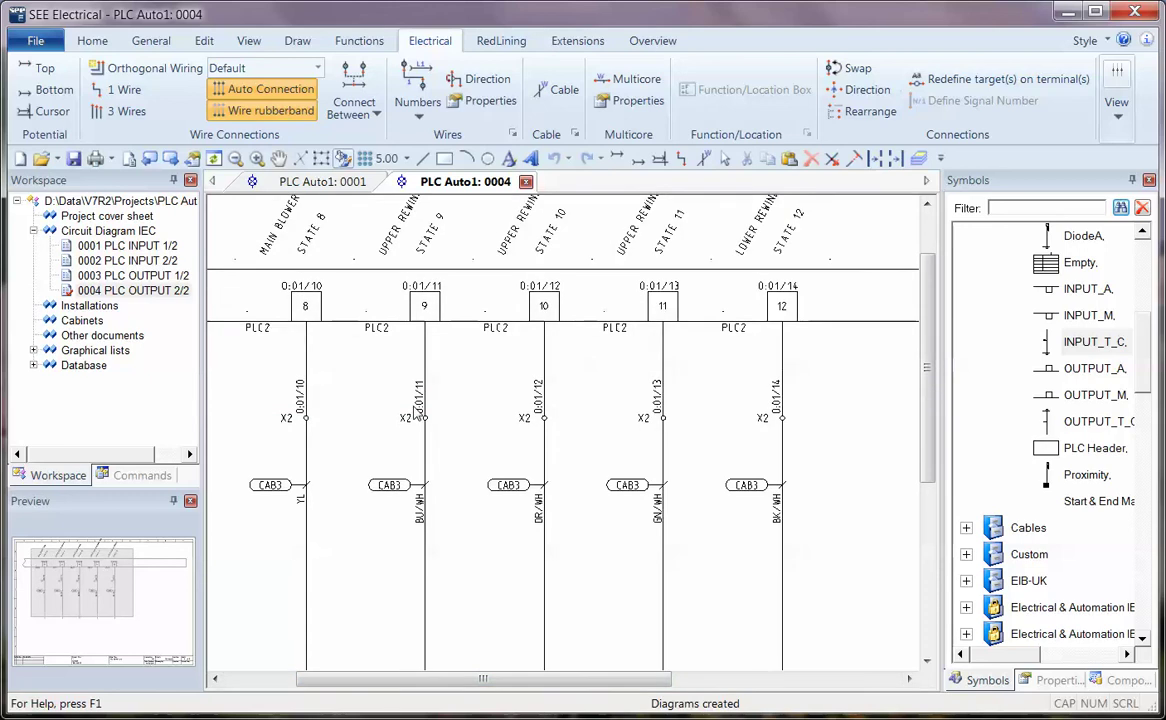